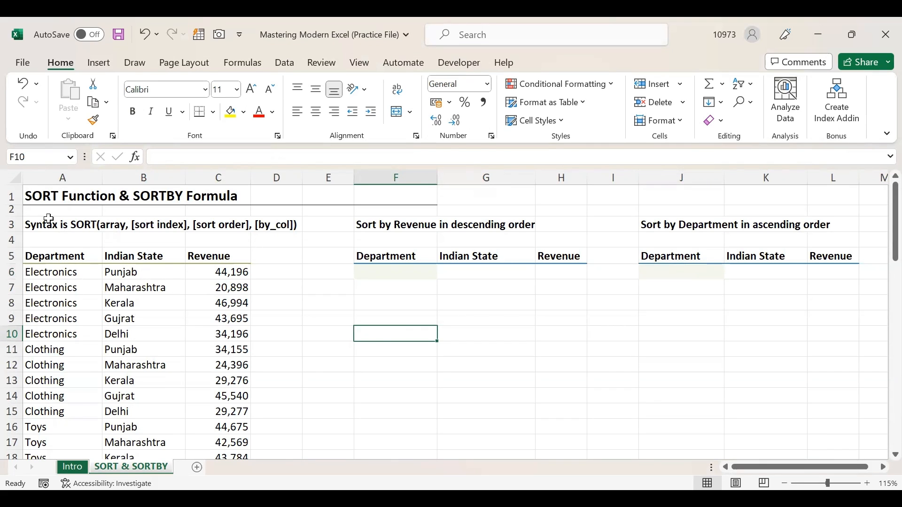
Examine the SORT section: title, syntax line, the Department, Indian State and Revenue source table, and the first output cell F6
{"action": "left_click", "coordinate": [59, 196]}
{"action": "left_click", "coordinate": [144, 196]}
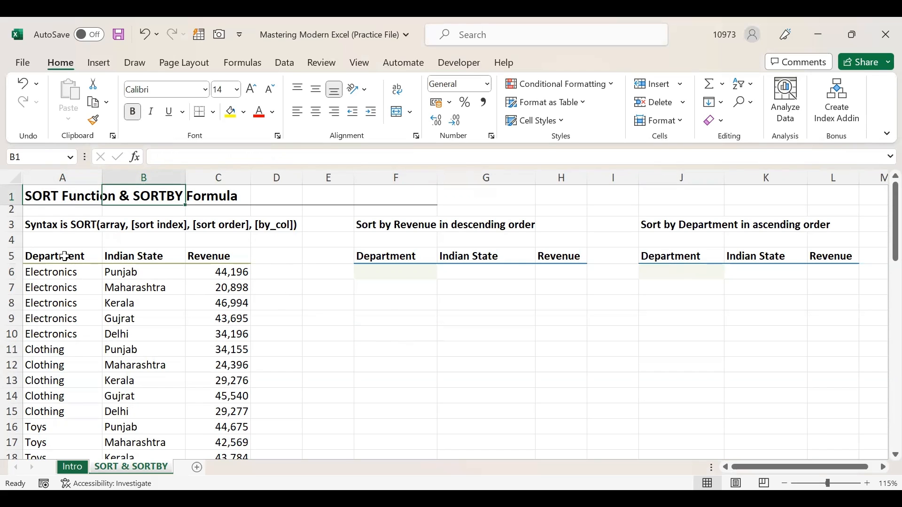
{"action": "left_click", "coordinate": [52, 228]}
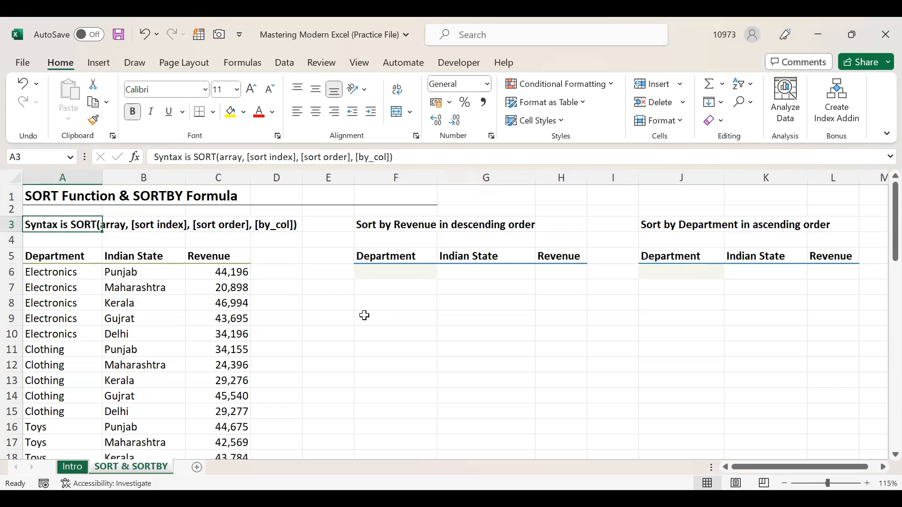
{"action": "left_click_drag", "start_coordinate": [73, 256], "coordinate": [230, 389]}
{"action": "scroll", "coordinate": [226, 371], "scroll_direction": "down", "scroll_amount": 2}
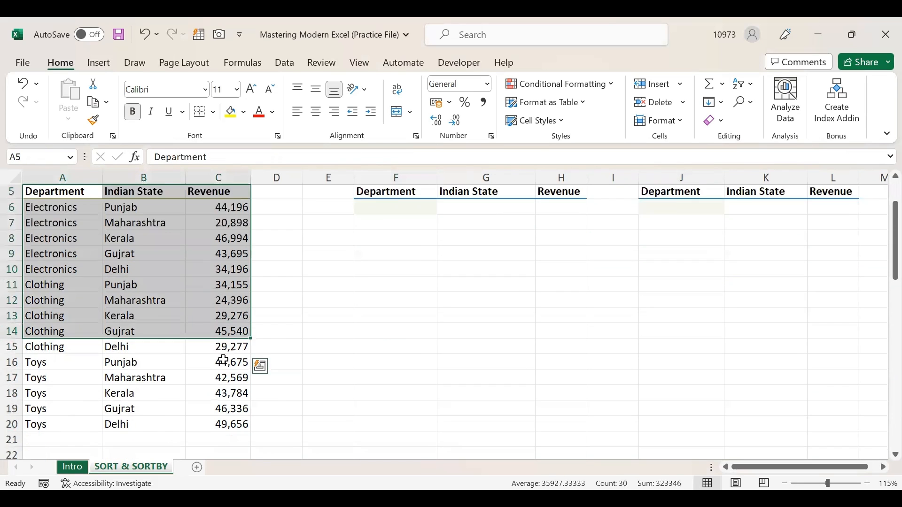
{"action": "left_click", "coordinate": [226, 376]}
{"action": "scroll", "coordinate": [382, 296], "scroll_direction": "up", "scroll_amount": 2}
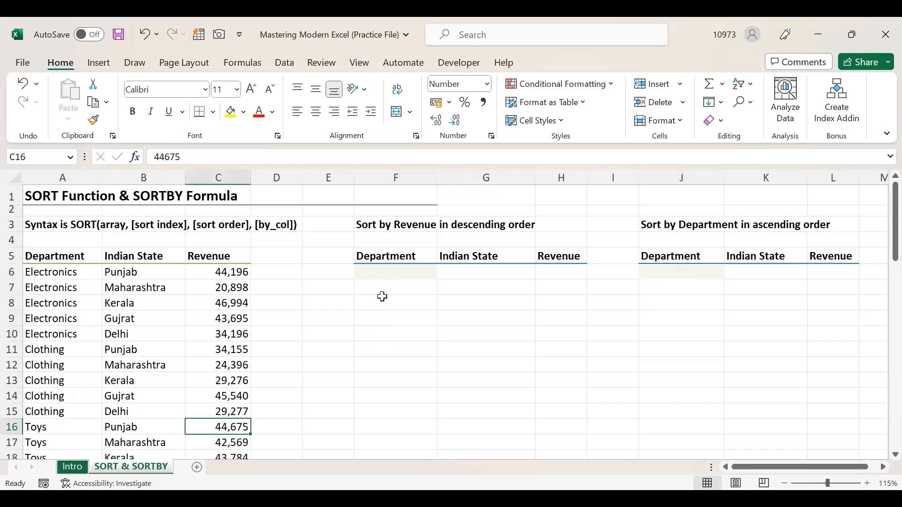
{"action": "left_click", "coordinate": [376, 272]}
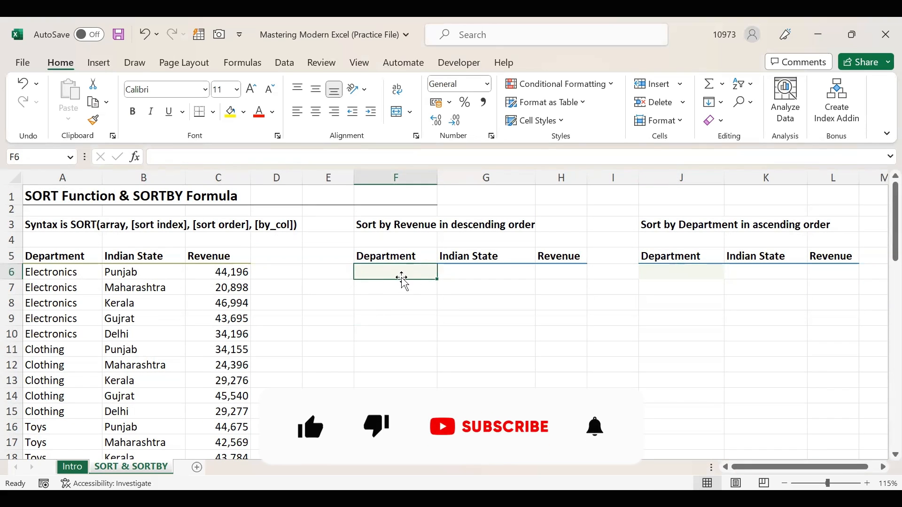
Look over the SORTBY section further down the sheet, including its syntax, source table and output headings
{"action": "scroll", "coordinate": [125, 288], "scroll_direction": "down", "scroll_amount": 3}
{"action": "scroll", "coordinate": [125, 288], "scroll_direction": "down", "scroll_amount": 3}
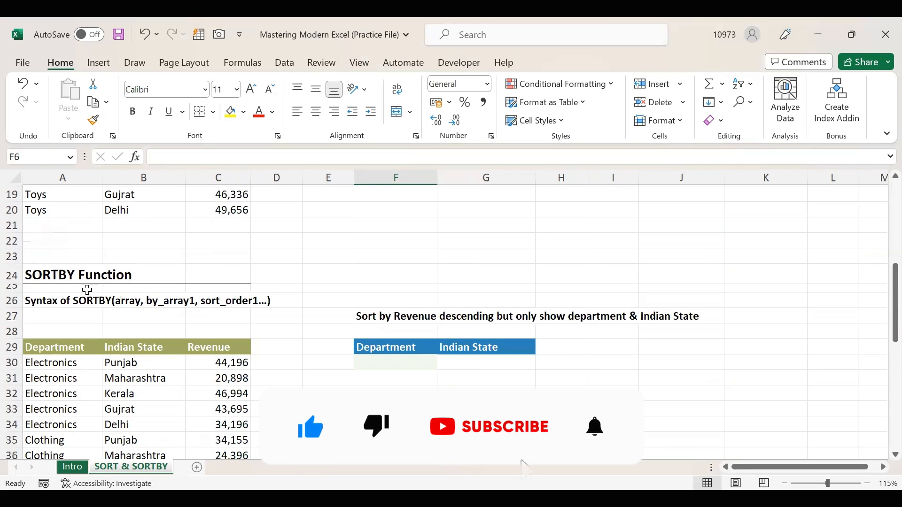
{"action": "left_click", "coordinate": [70, 277]}
{"action": "scroll", "coordinate": [120, 294], "scroll_direction": "up", "scroll_amount": 6}
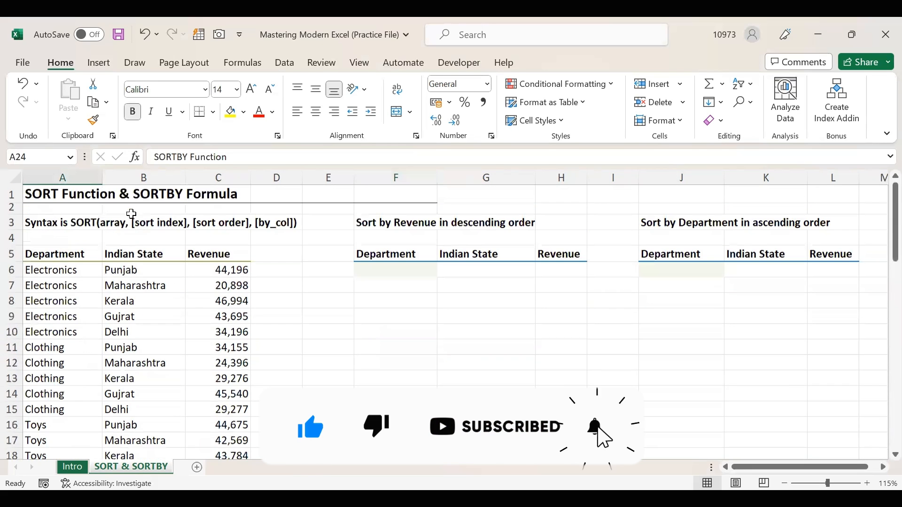
{"action": "scroll", "coordinate": [153, 295], "scroll_direction": "down", "scroll_amount": 5}
{"action": "scroll", "coordinate": [156, 299], "scroll_direction": "down", "scroll_amount": 3}
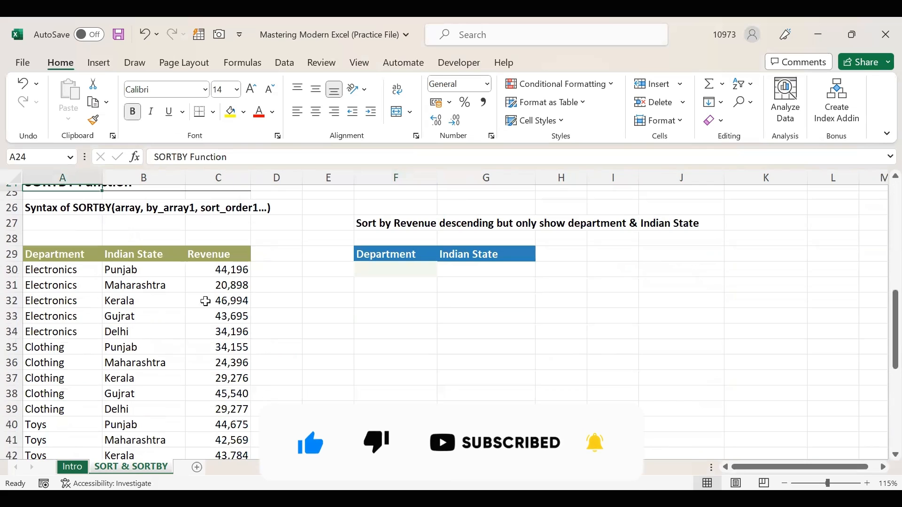
{"action": "scroll", "coordinate": [295, 316], "scroll_direction": "up", "scroll_amount": 8}
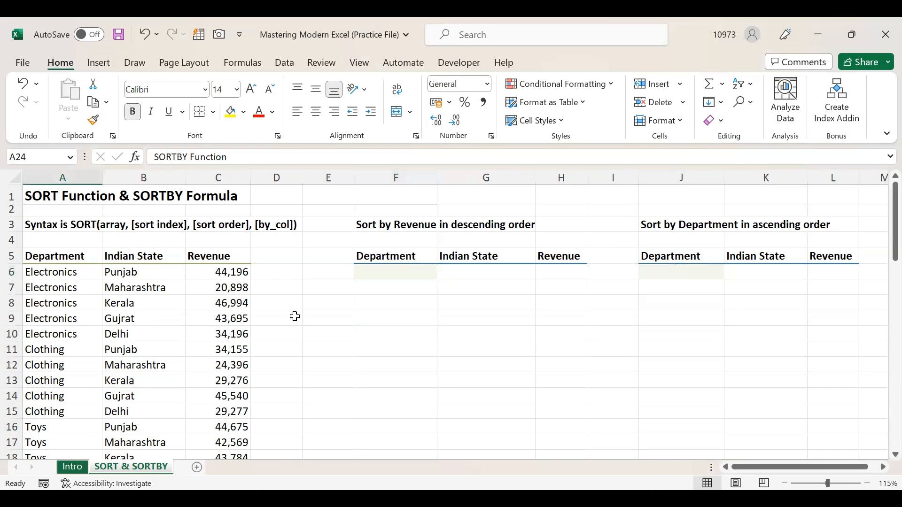
Review the SORT syntax in A3, the descending-revenue task in F3, the Revenue column and output cell F6
{"action": "left_click", "coordinate": [101, 220]}
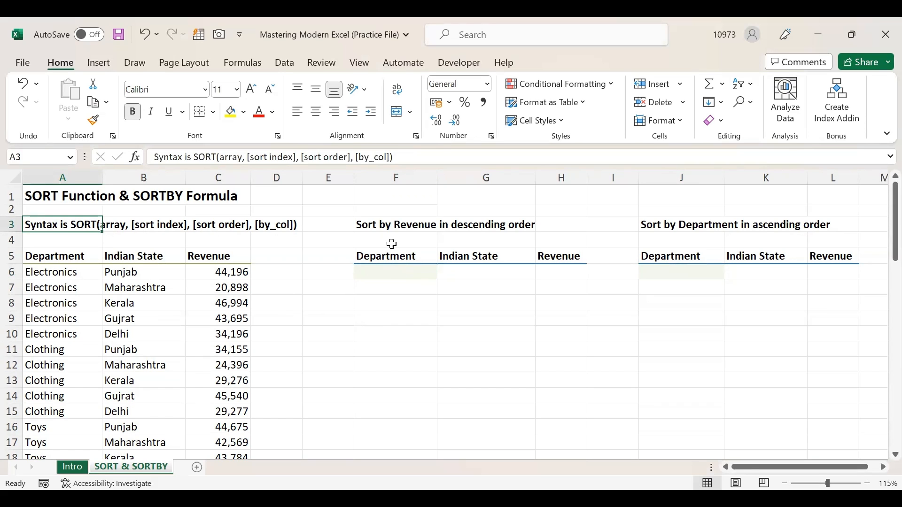
{"action": "left_click", "coordinate": [384, 226]}
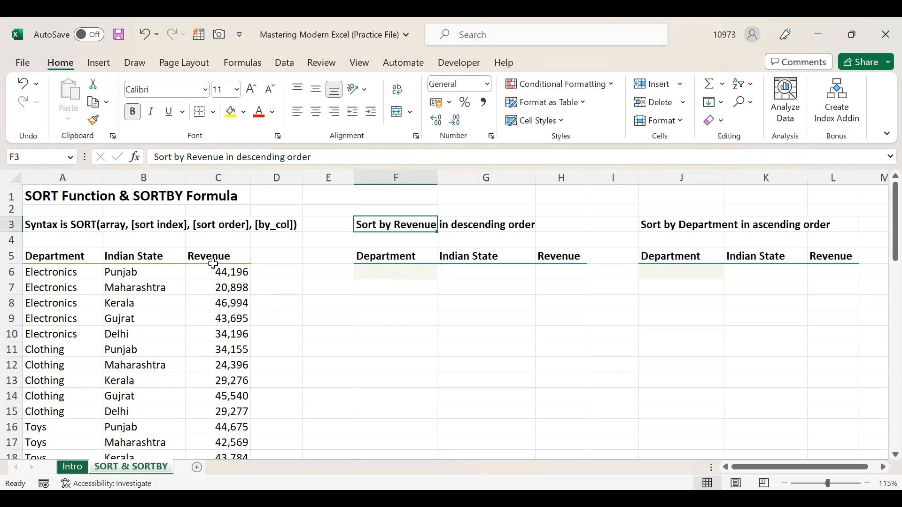
{"action": "left_click", "coordinate": [212, 262]}
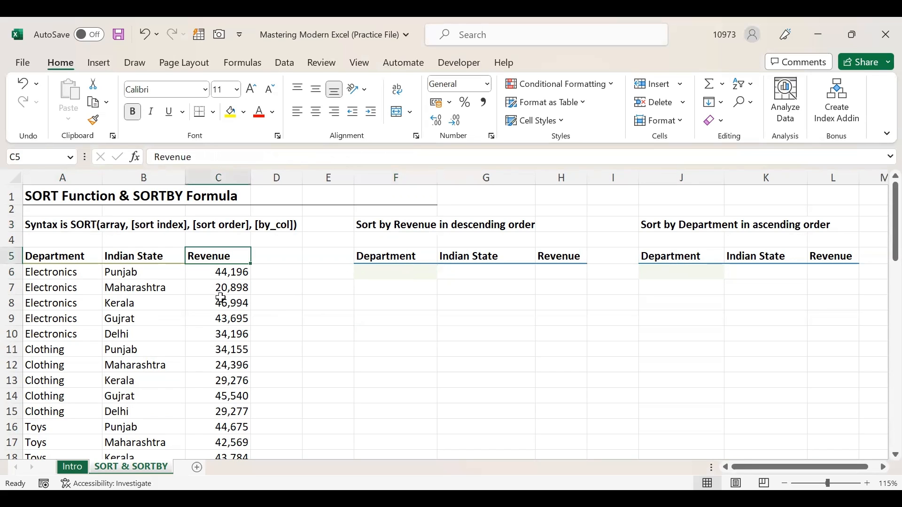
{"action": "left_click_drag", "start_coordinate": [237, 322], "coordinate": [243, 365]}
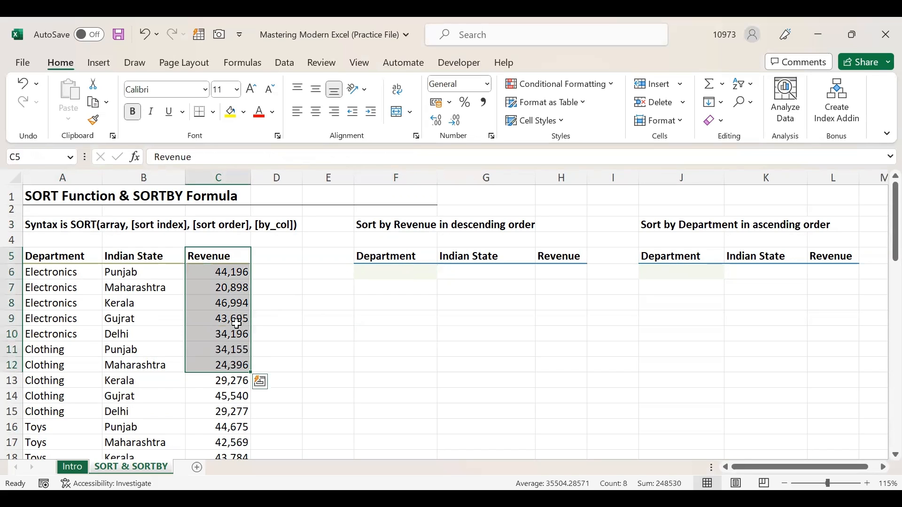
{"action": "left_click", "coordinate": [391, 269]}
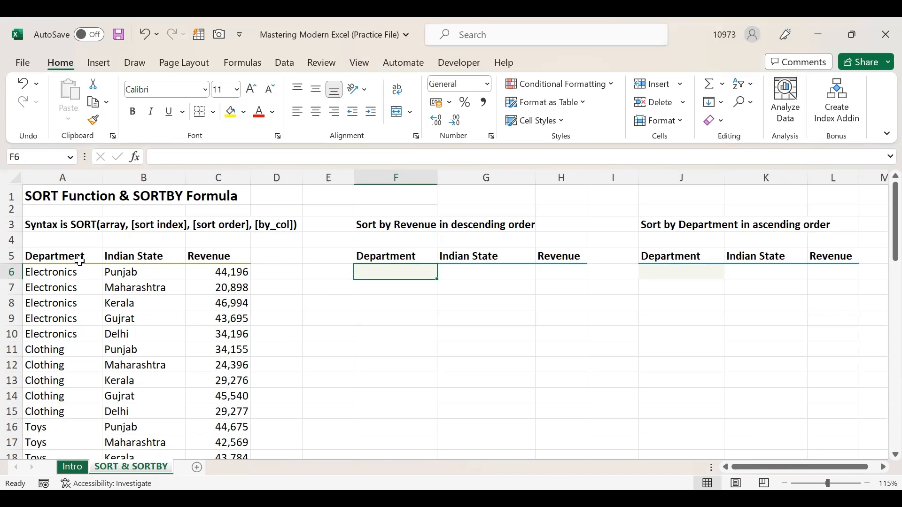
Sort the source table A5:C20 with a custom sort by Revenue on cell values, ordered Largest to Smallest
{"action": "left_click_drag", "start_coordinate": [80, 262], "coordinate": [238, 409]}
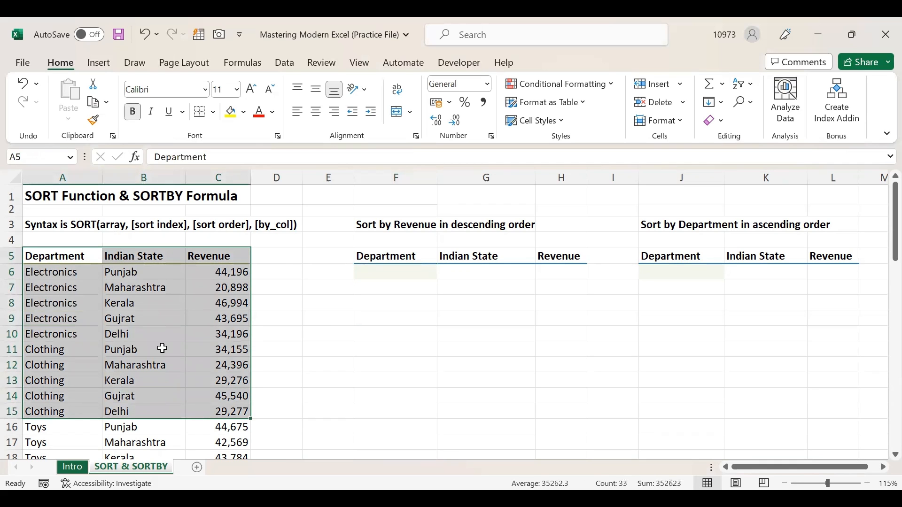
{"action": "left_click", "coordinate": [162, 348]}
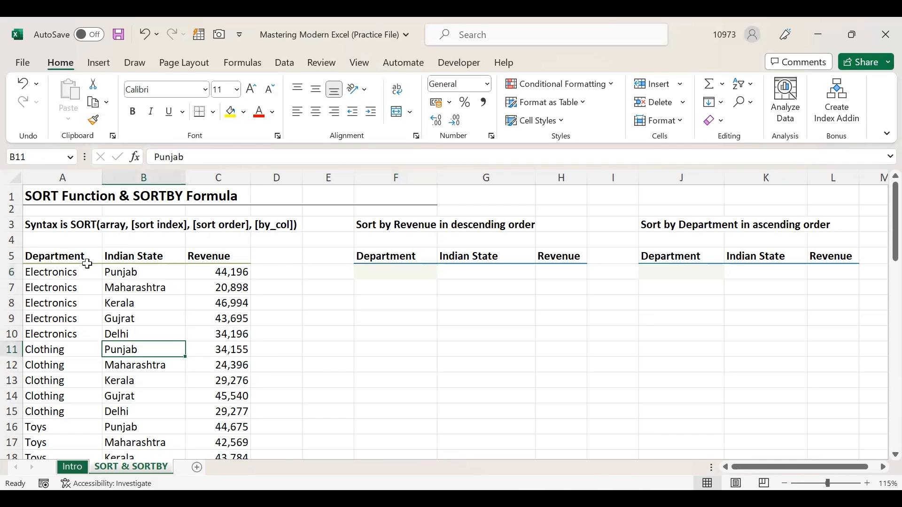
{"action": "left_click_drag", "start_coordinate": [84, 260], "coordinate": [202, 346]}
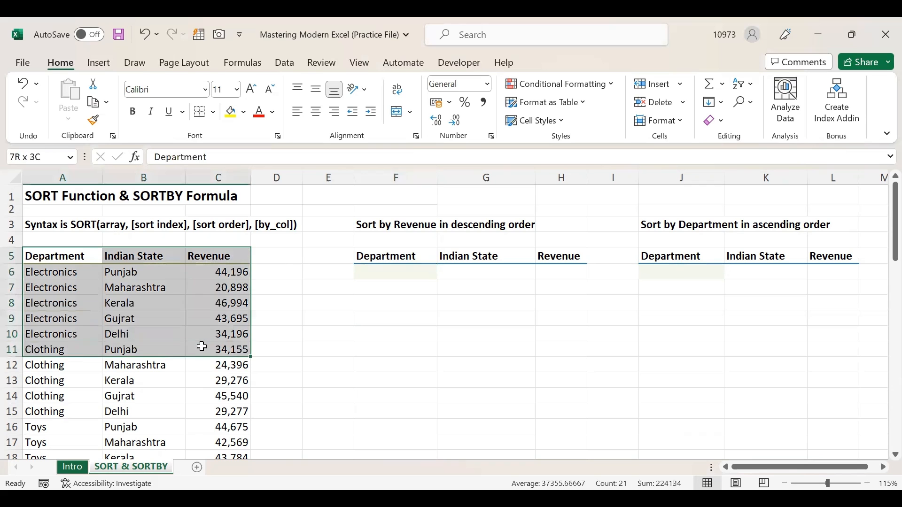
{"action": "left_click", "coordinate": [85, 278]}
{"action": "left_click_drag", "start_coordinate": [81, 252], "coordinate": [245, 442]}
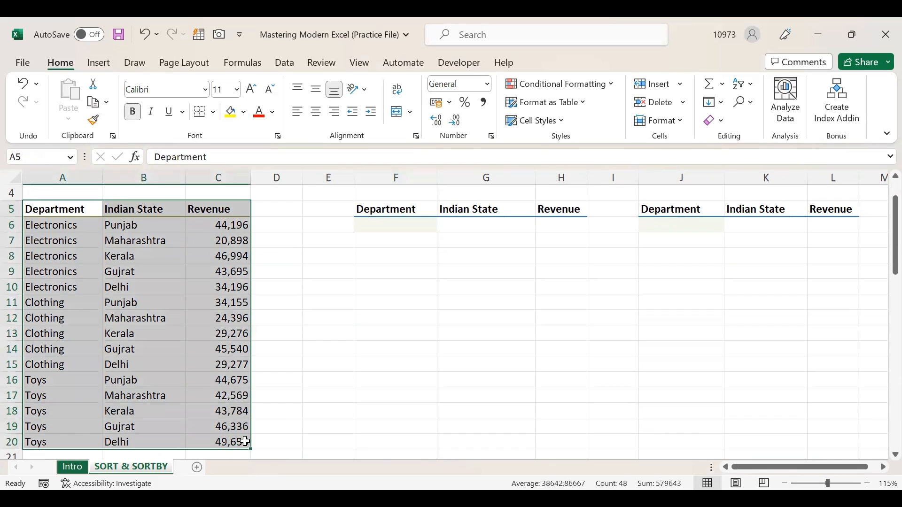
{"action": "scroll", "coordinate": [469, 300], "scroll_direction": "up", "scroll_amount": 1}
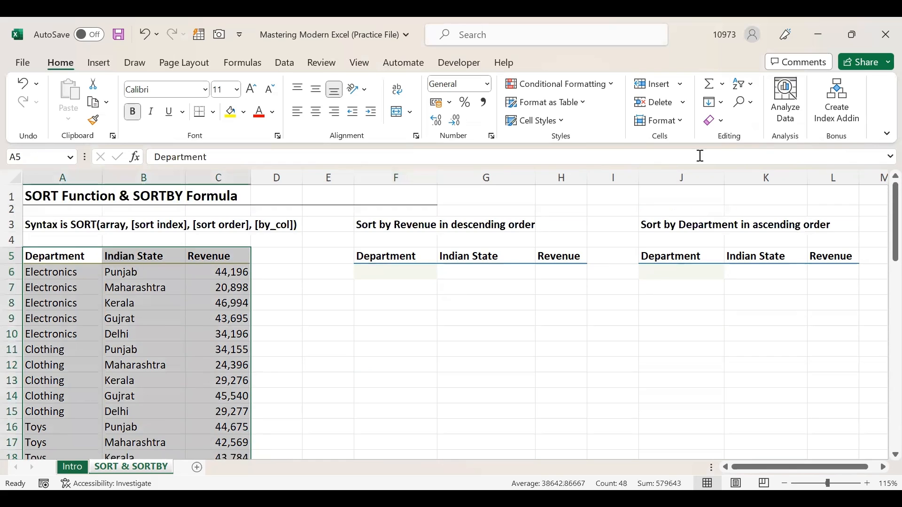
{"action": "left_click", "coordinate": [750, 89]}
{"action": "left_click", "coordinate": [783, 147]}
{"action": "left_click", "coordinate": [144, 127]}
{"action": "left_click", "coordinate": [99, 160]}
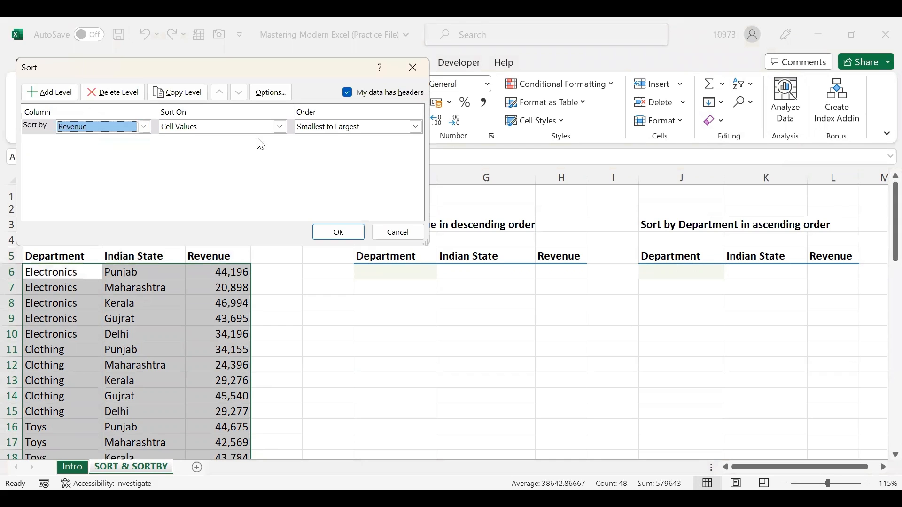
{"action": "left_click", "coordinate": [415, 126]}
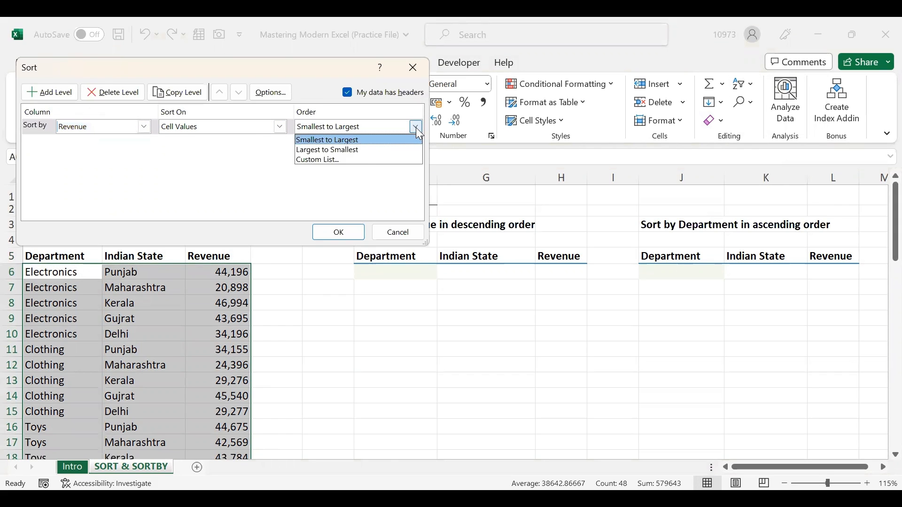
{"action": "left_click", "coordinate": [362, 151]}
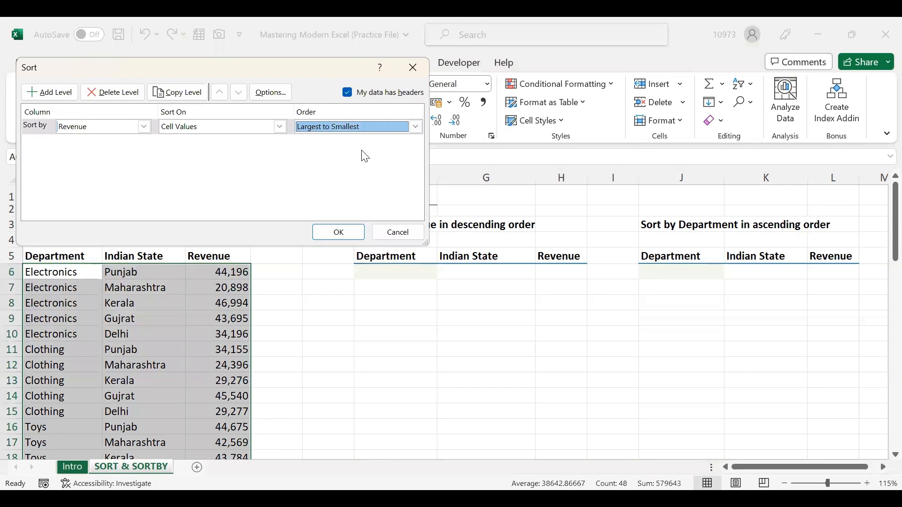
{"action": "left_click", "coordinate": [338, 234]}
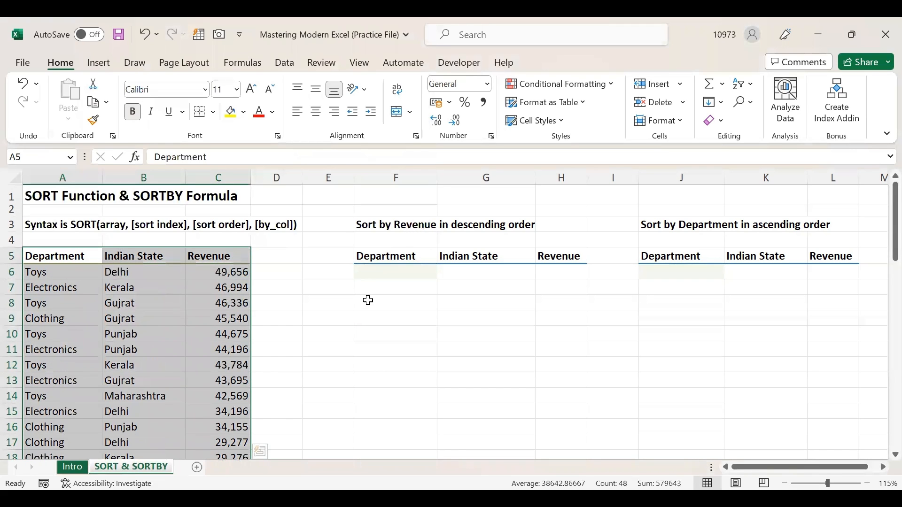
{"action": "left_click", "coordinate": [406, 342]}
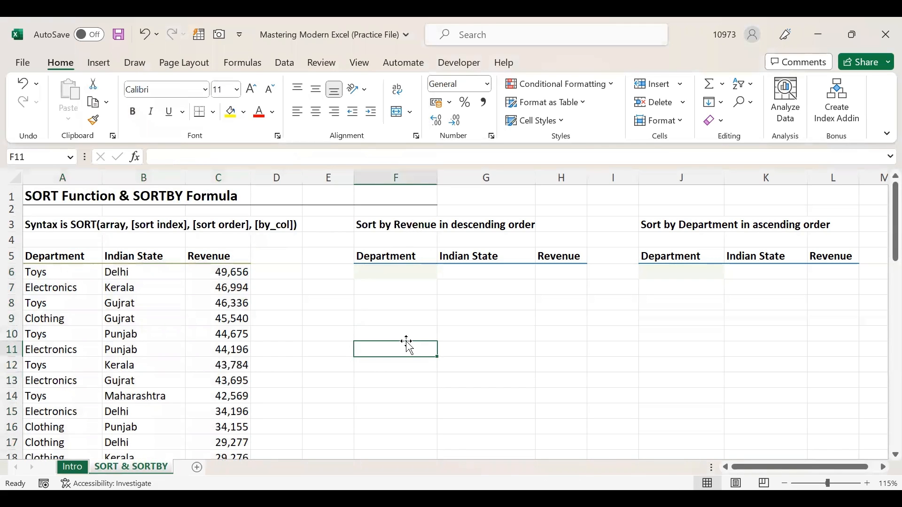
Copy the sorted data rows A6:C20 and paste them into the descending-revenue output area starting at F6
{"action": "left_click", "coordinate": [238, 272]}
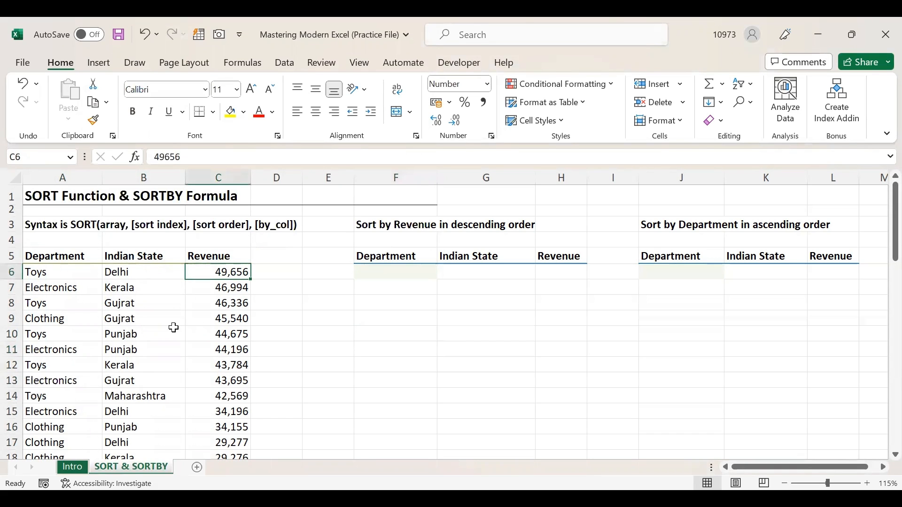
{"action": "left_click_drag", "start_coordinate": [67, 272], "coordinate": [235, 425]}
{"action": "key", "text": "ctrl+c"}
{"action": "scroll", "coordinate": [376, 277], "scroll_direction": "up", "scroll_amount": 2}
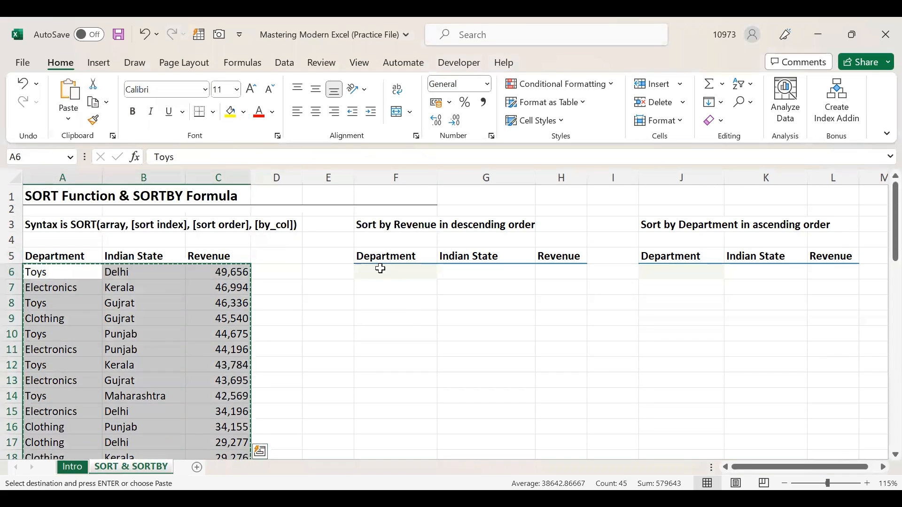
{"action": "left_click", "coordinate": [381, 269]}
{"action": "key", "text": "ctrl+v"}
Save the workbook, set the Revenue value in C6 to 54632, and compare it with the pasted value in H6
{"action": "left_click", "coordinate": [240, 292]}
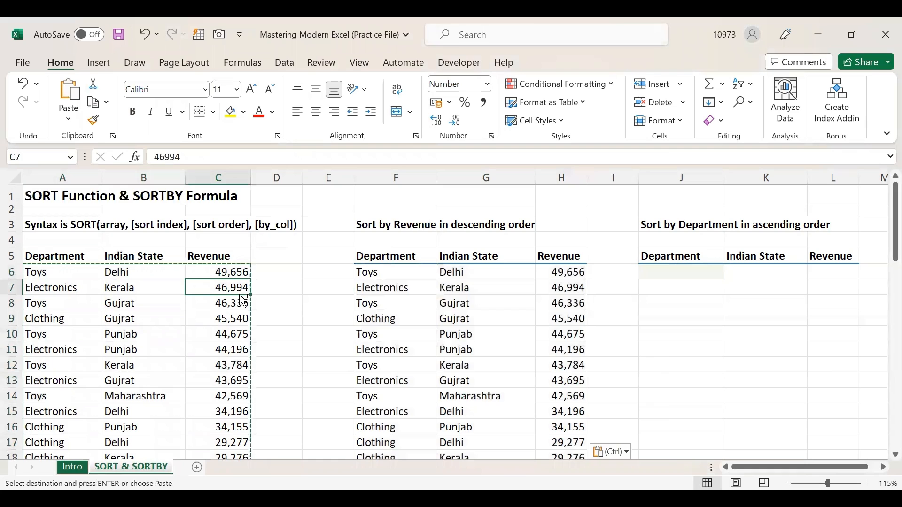
{"action": "key", "text": "ctrl+s"}
{"action": "key", "text": "Up"}
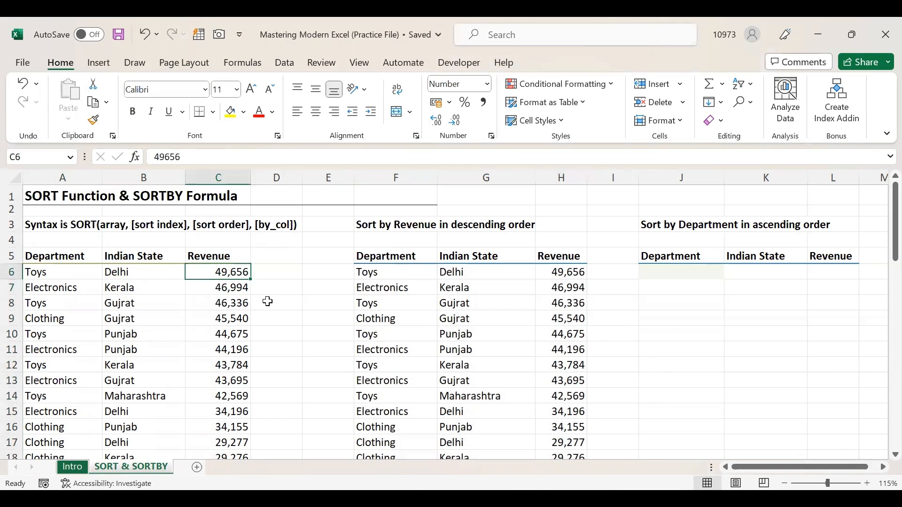
{"action": "type", "text": "54632"}
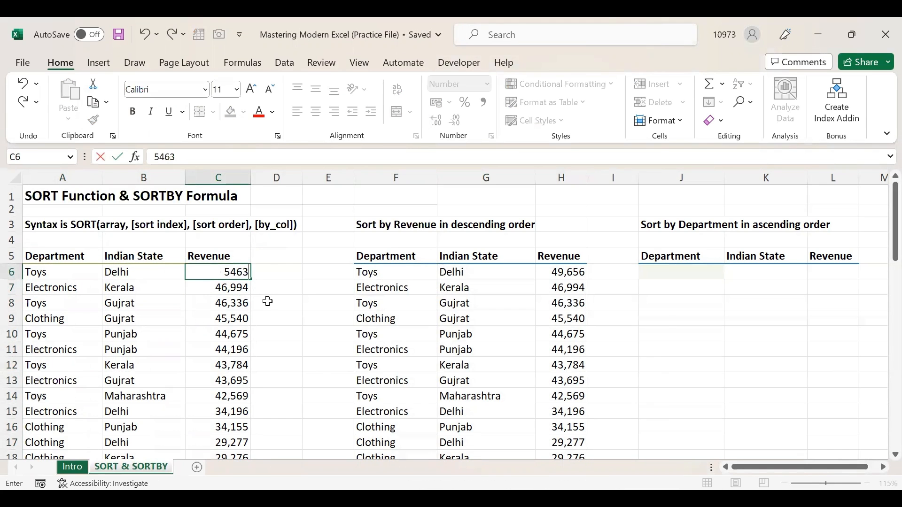
{"action": "key", "text": "Return"}
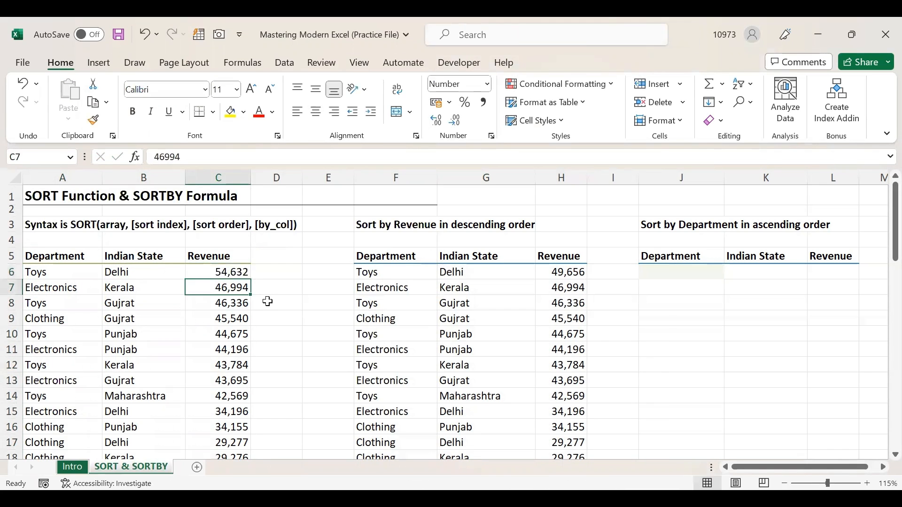
{"action": "left_click", "coordinate": [566, 276]}
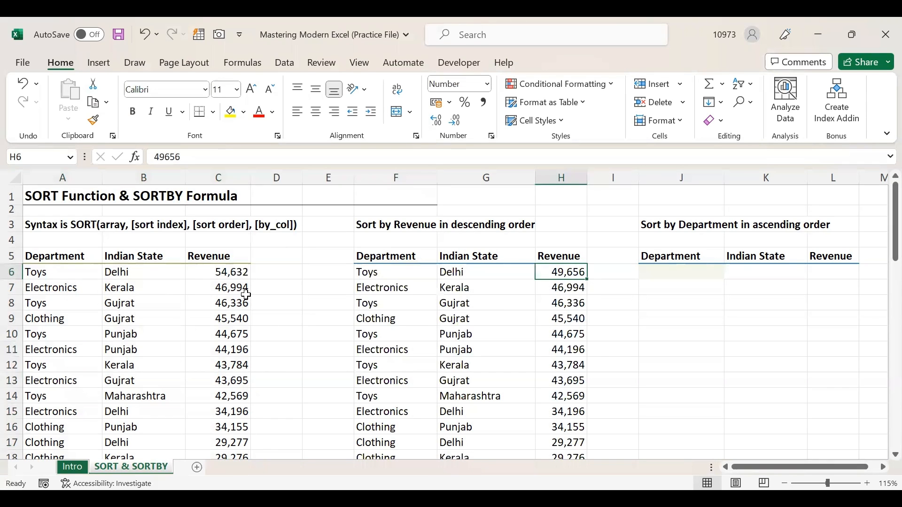
Undo the C6 revenue edit, the pasted copy and the custom sort to restore the original source data
{"action": "key", "text": "ctrl+z"}
{"action": "key", "text": "ctrl+z"}
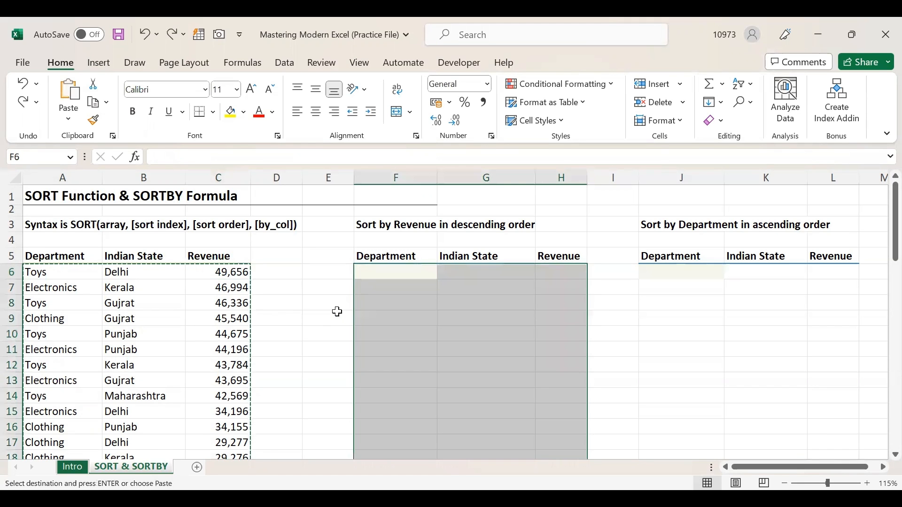
{"action": "key", "text": "ctrl+z"}
{"action": "left_click", "coordinate": [83, 275]}
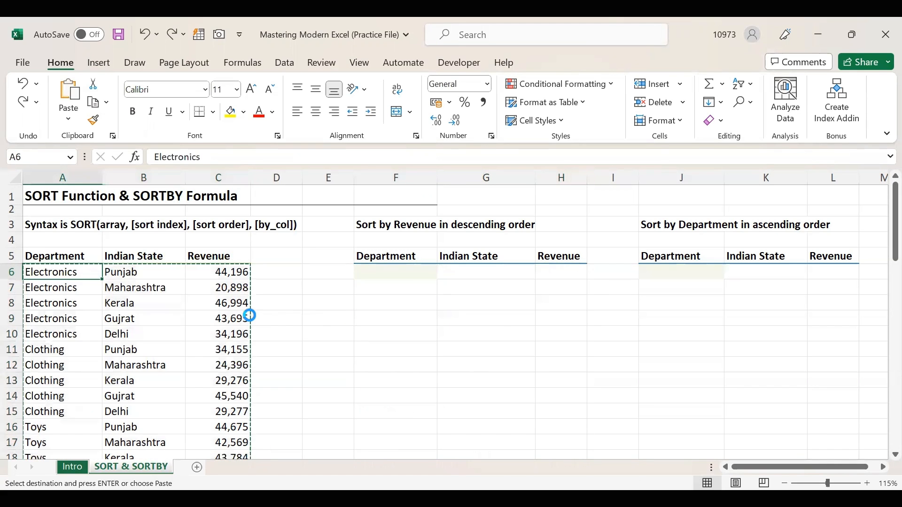
Start a SORT formula in F6 with the source data A6:C20 as its array
{"action": "left_click", "coordinate": [385, 272]}
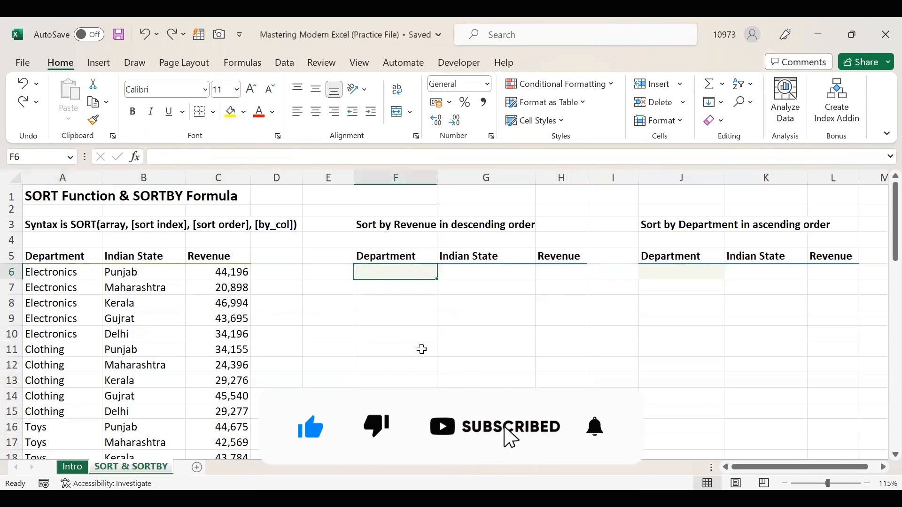
{"action": "type", "text": "="}
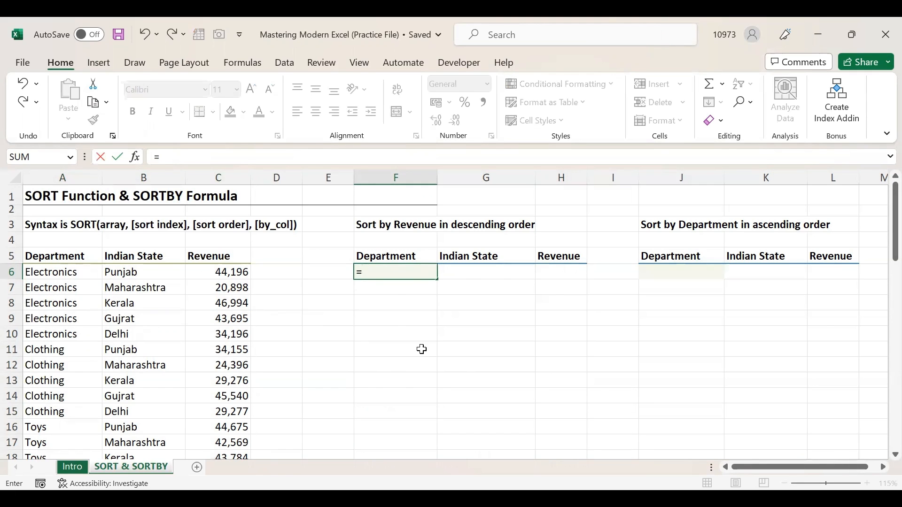
{"action": "type", "text": "sort"}
{"action": "double_click", "coordinate": [387, 288]}
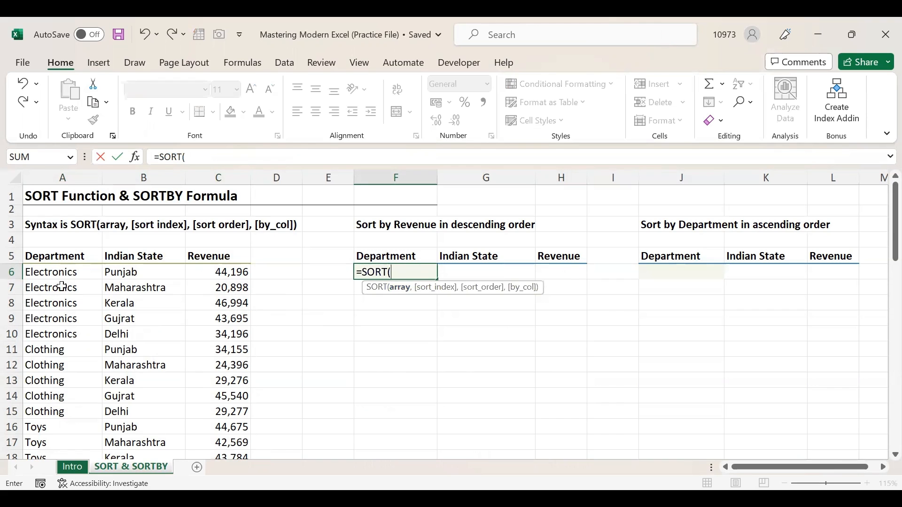
{"action": "left_click", "coordinate": [89, 273]}
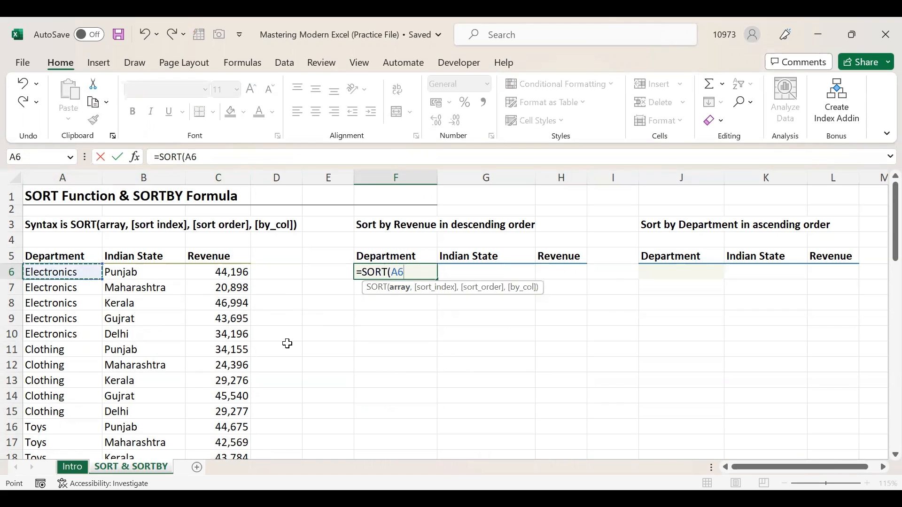
{"action": "key", "text": "shift+Right"}
{"action": "key", "text": "shift+Right"}
{"action": "key", "text": "ctrl+shift+Down"}
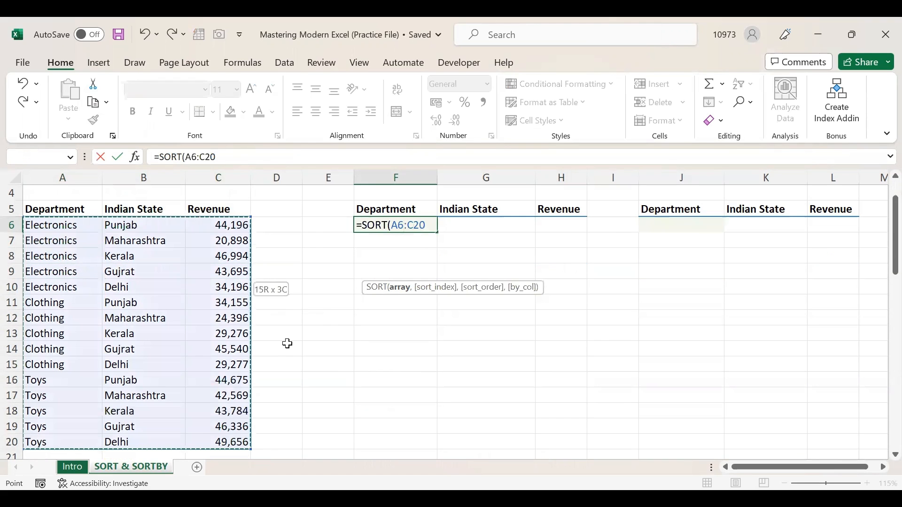
{"action": "scroll", "coordinate": [309, 367], "scroll_direction": "up", "scroll_amount": 1}
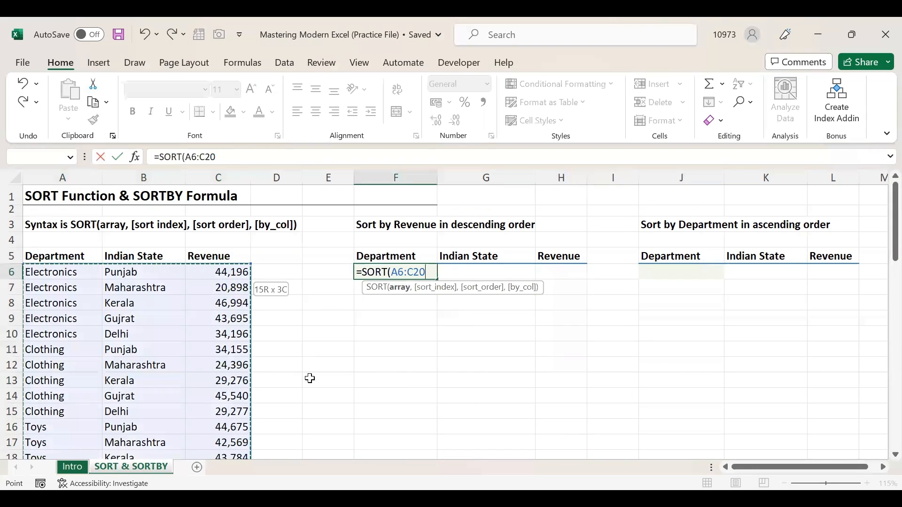
{"action": "type", "text": ","}
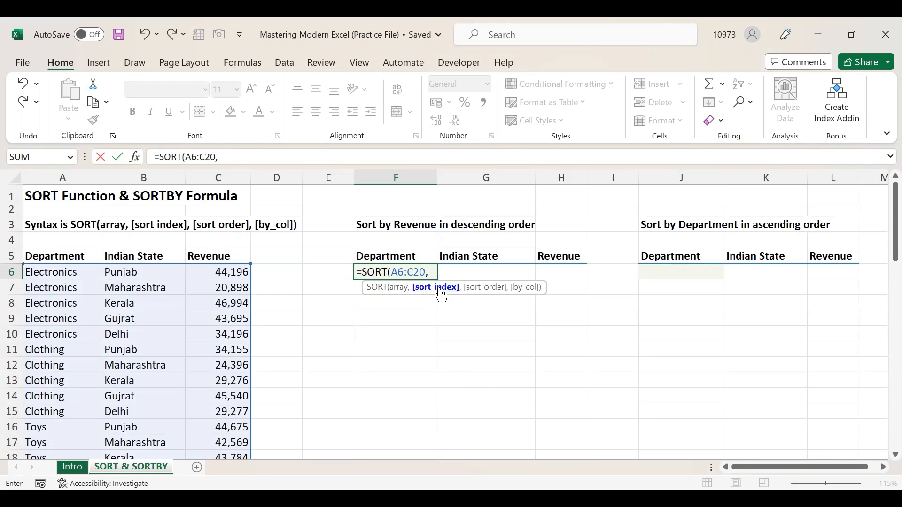
Complete the F6 formula with sort index 3, descending order -1 and FALSE for sort by row, and check the sorted Revenue column
{"action": "type", "text": "3,"}
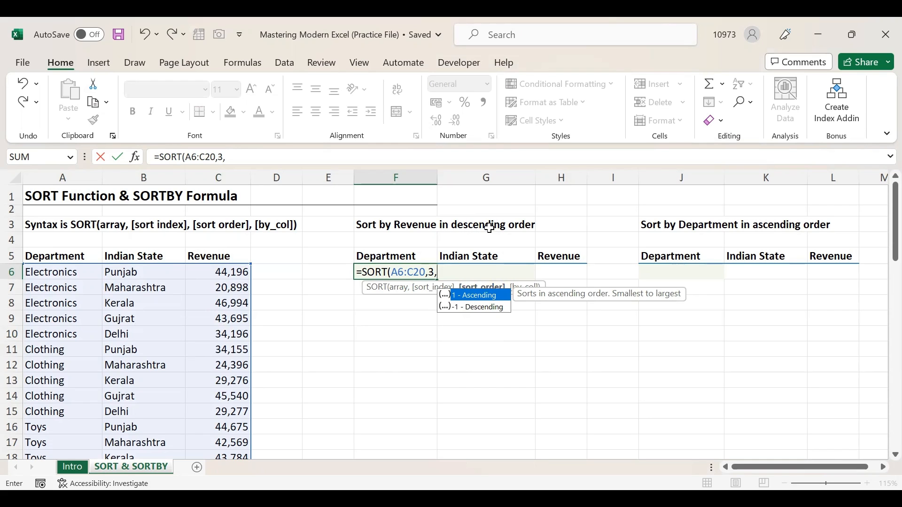
{"action": "double_click", "coordinate": [483, 307]}
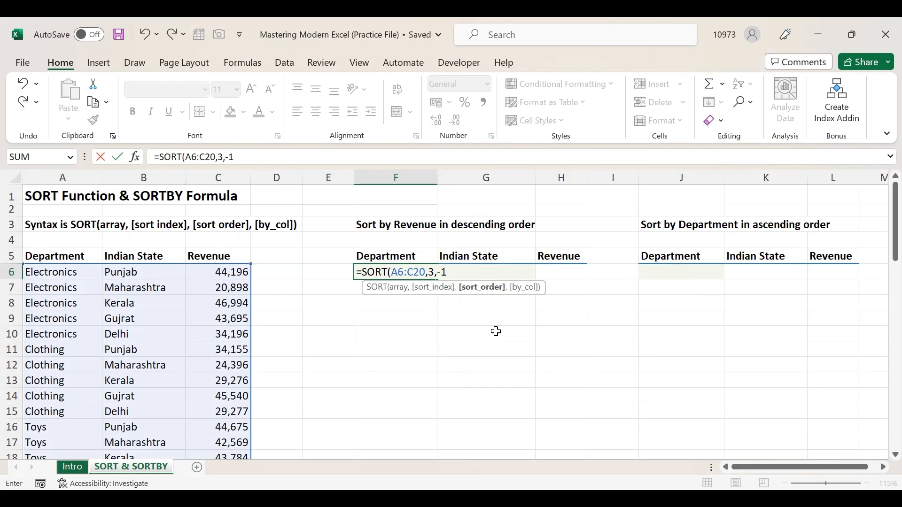
{"action": "type", "text": ","}
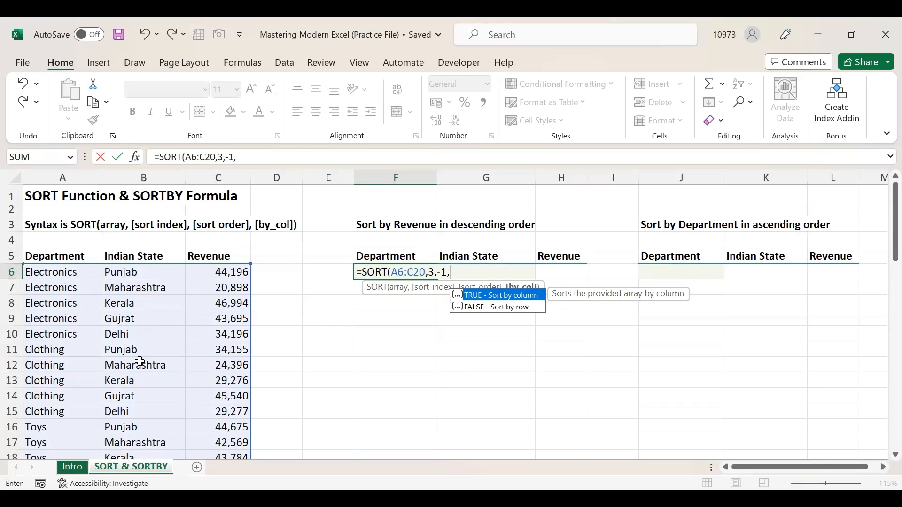
{"action": "double_click", "coordinate": [516, 306]}
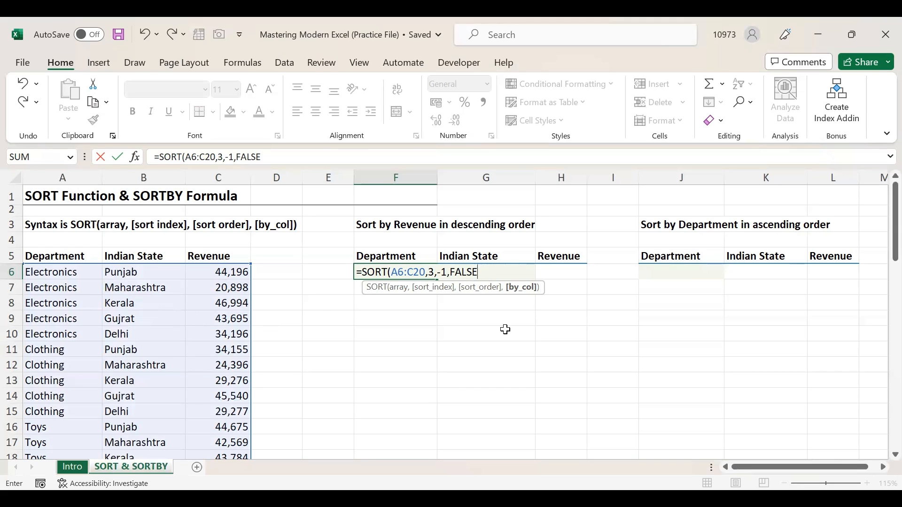
{"action": "type", "text": ")"}
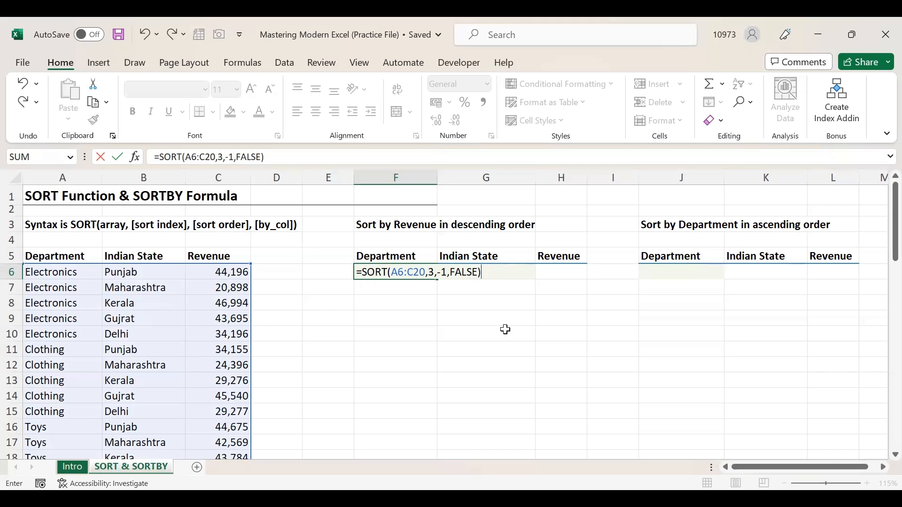
{"action": "key", "text": "Return"}
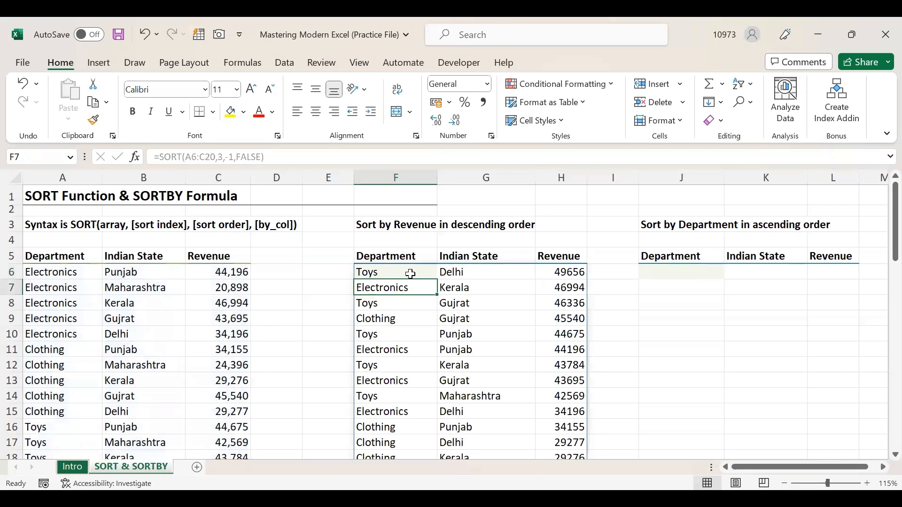
{"action": "left_click", "coordinate": [387, 269]}
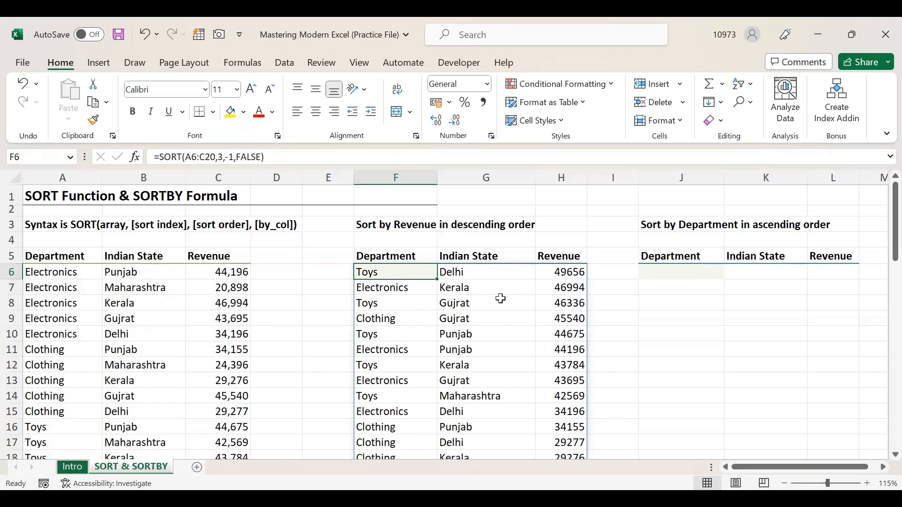
{"action": "left_click_drag", "start_coordinate": [568, 272], "coordinate": [569, 425]}
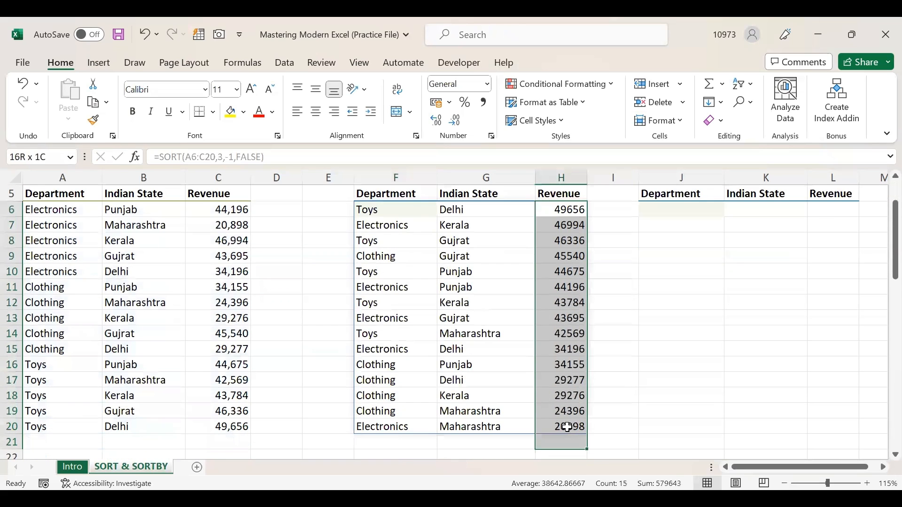
{"action": "scroll", "coordinate": [565, 412], "scroll_direction": "up", "scroll_amount": 1}
{"action": "scroll", "coordinate": [540, 385], "scroll_direction": "up", "scroll_amount": 1}
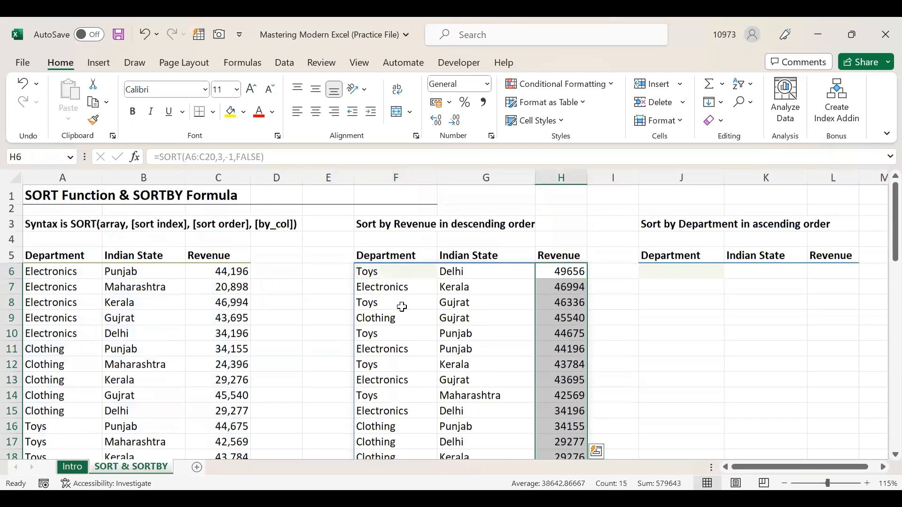
{"action": "left_click", "coordinate": [399, 275]}
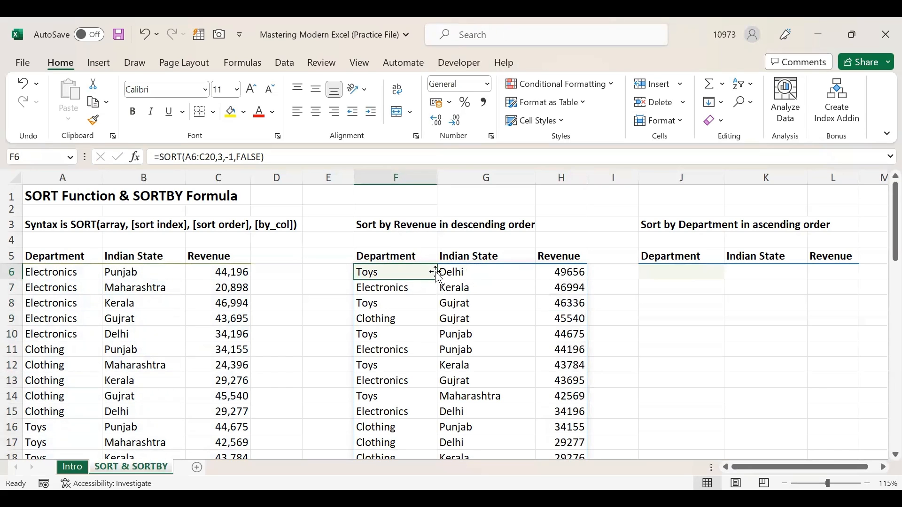
Start a SORT formula in J6, under the ascending Department heading, with A6:C20 as its array
{"action": "left_click", "coordinate": [660, 271]}
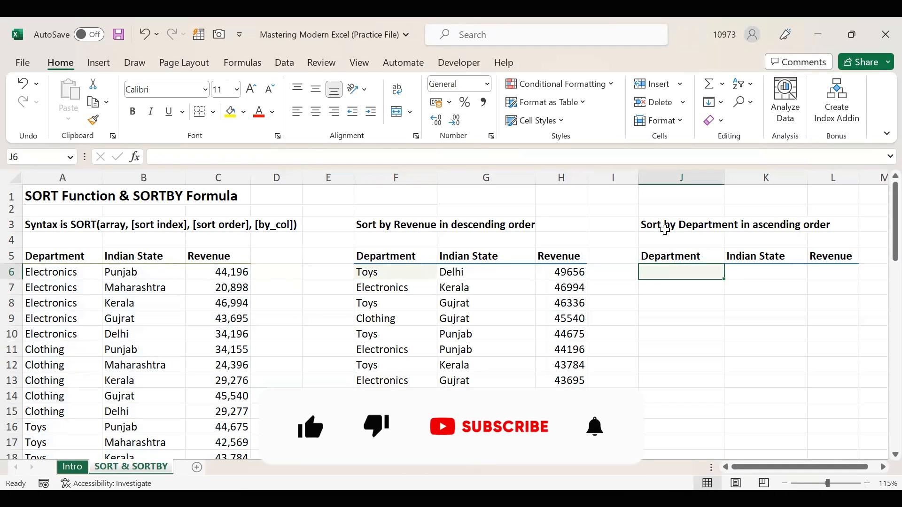
{"action": "left_click", "coordinate": [663, 227]}
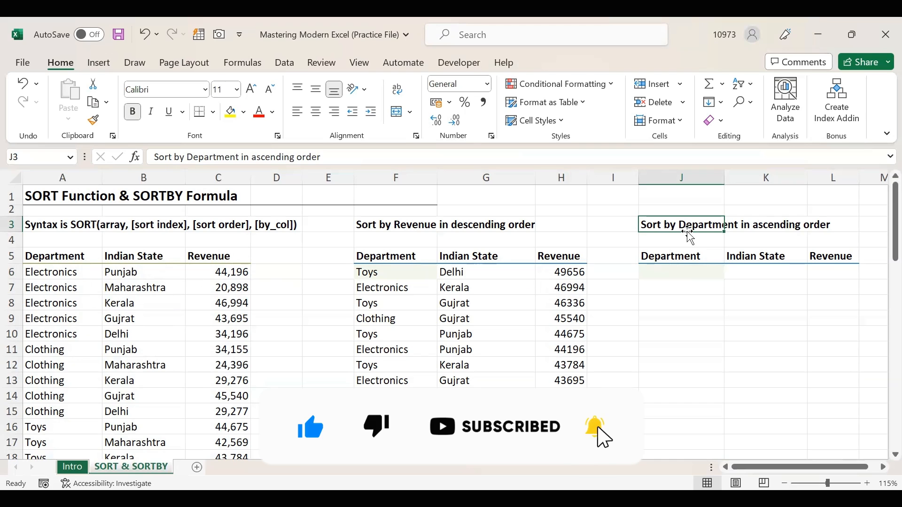
{"action": "left_click", "coordinate": [662, 274]}
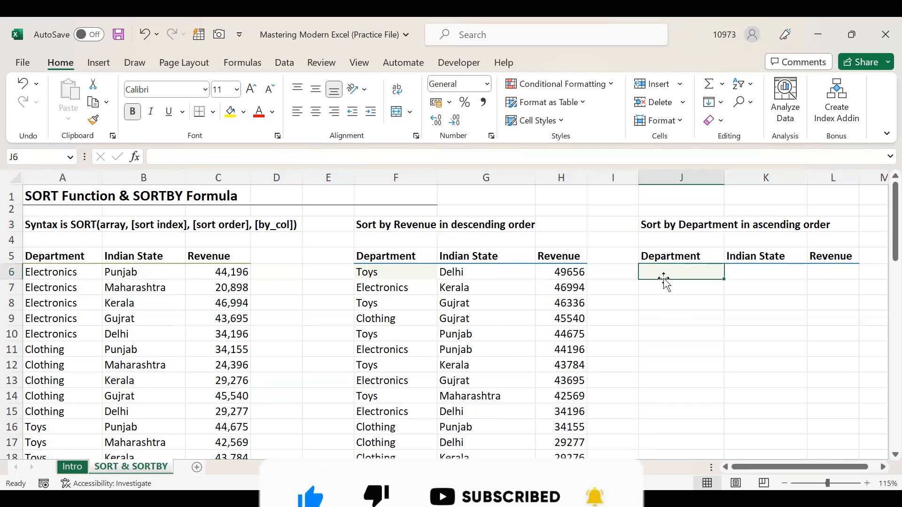
{"action": "type", "text": "="}
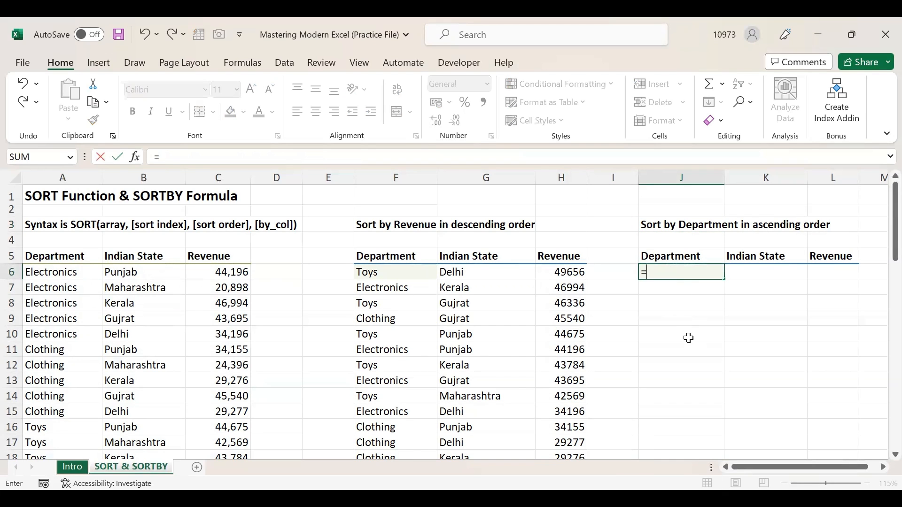
{"action": "type", "text": "sort"}
{"action": "key", "text": "Tab"}
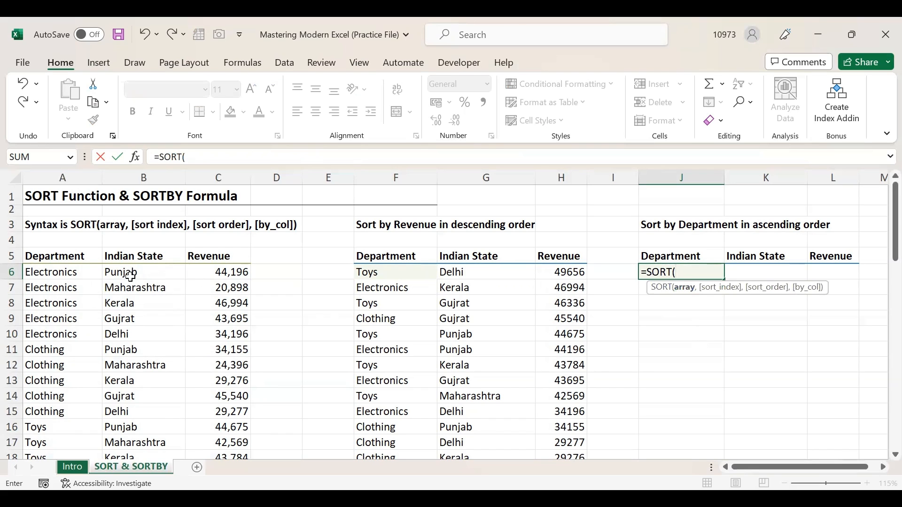
{"action": "left_click", "coordinate": [80, 271]}
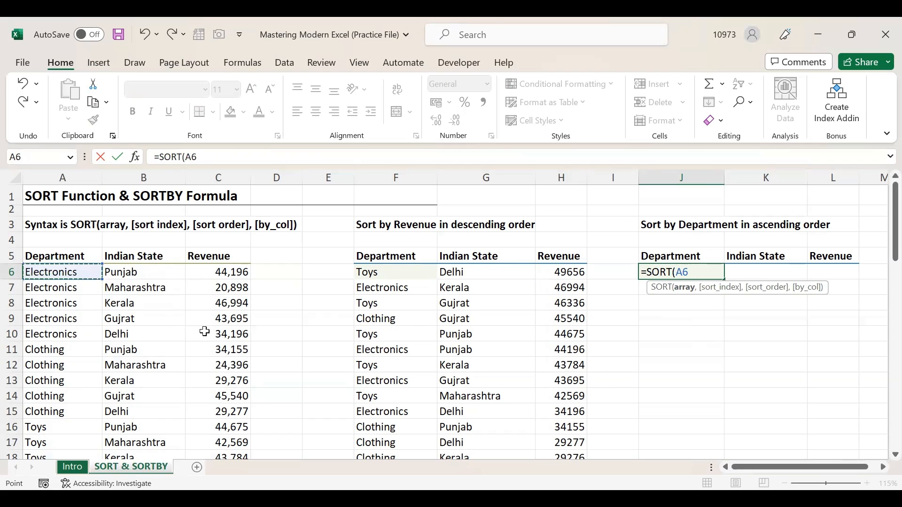
{"action": "key", "text": "ctrl+shift+Right"}
{"action": "key", "text": "ctrl+shift+Down"}
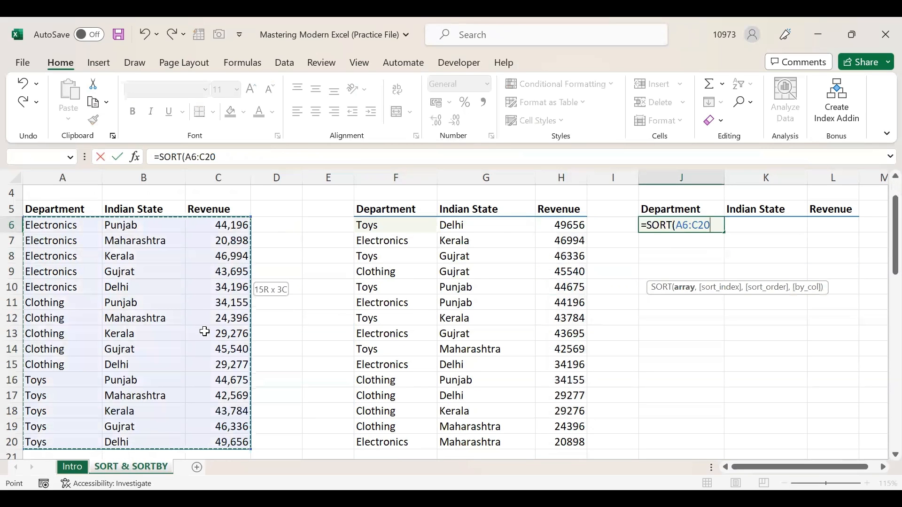
{"action": "scroll", "coordinate": [205, 332], "scroll_direction": "up", "scroll_amount": 1}
{"action": "type", "text": ","}
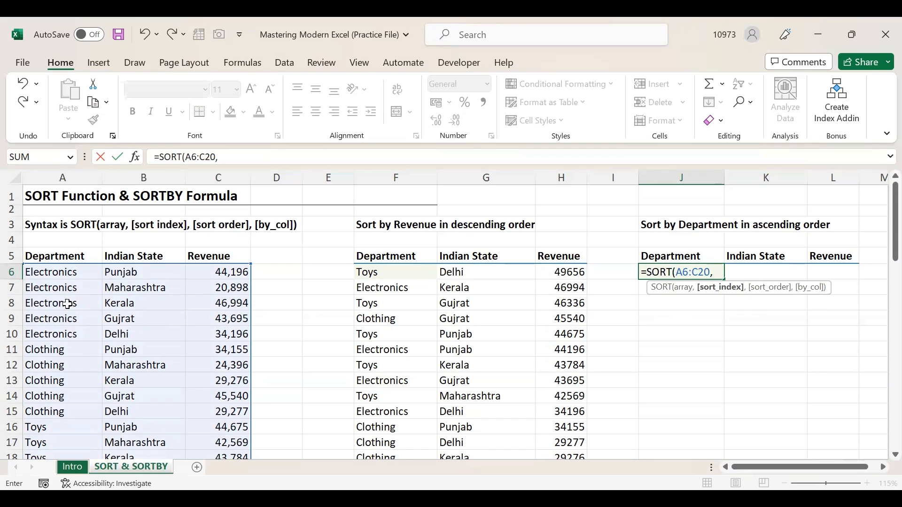
Complete the J6 formula with sort index 1, ascending order 1 and FALSE for sort by row
{"action": "type", "text": "1,"}
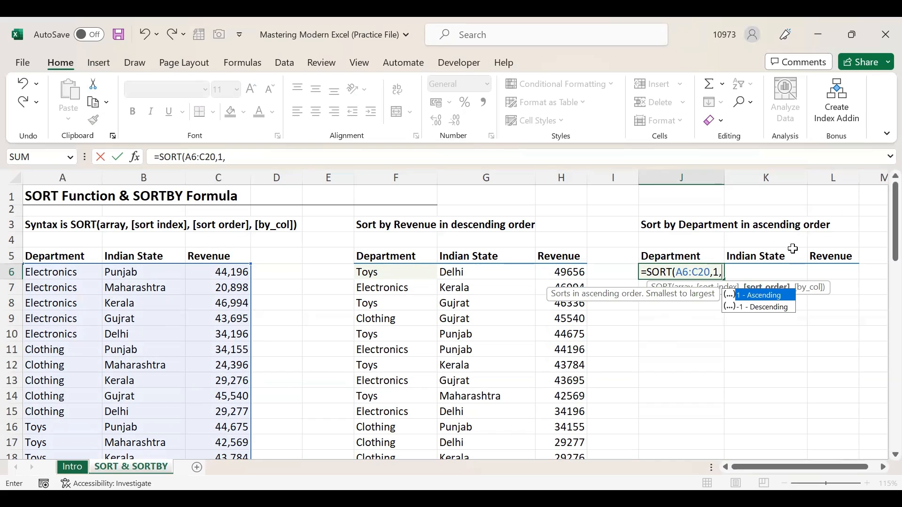
{"action": "double_click", "coordinate": [767, 294]}
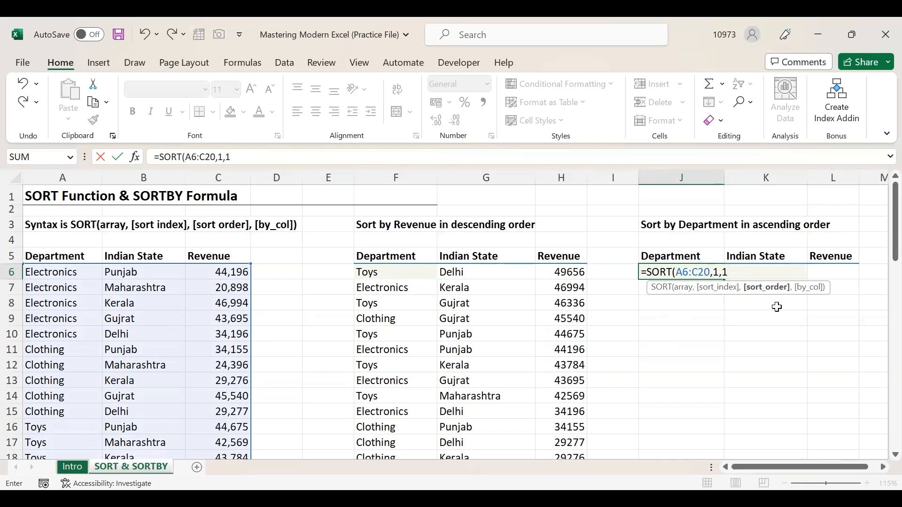
{"action": "type", "text": ","}
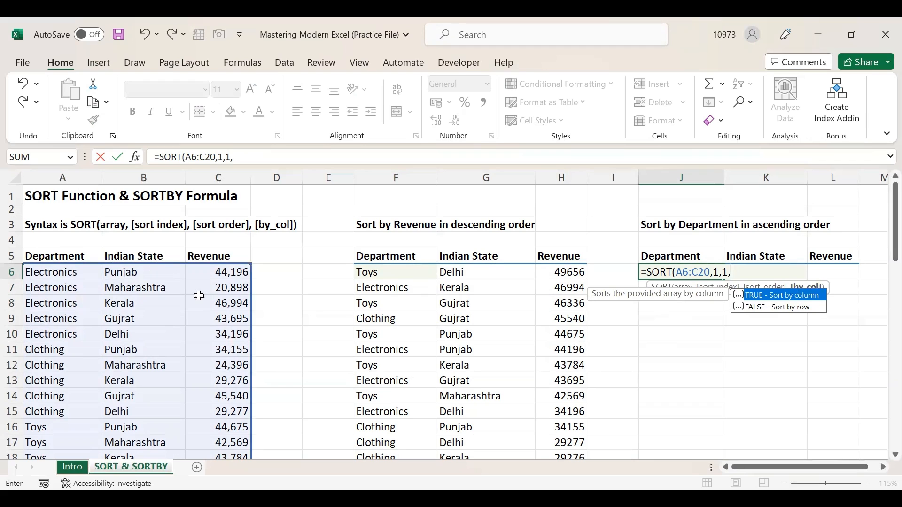
{"action": "double_click", "coordinate": [780, 307]}
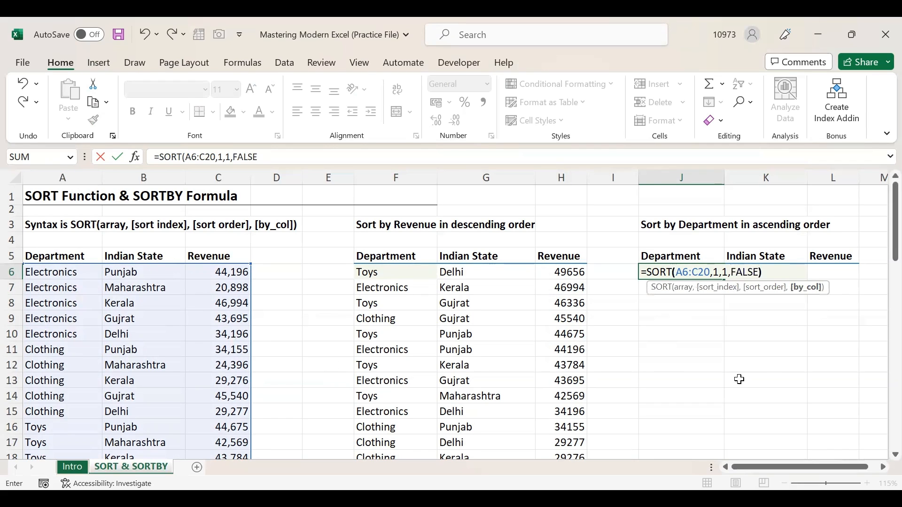
{"action": "key", "text": "Return"}
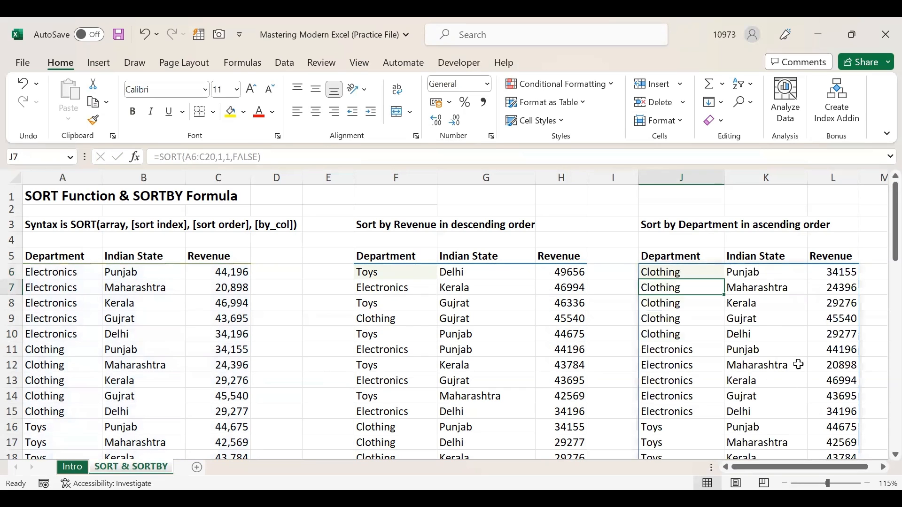
Examine the J6 formula and the order of the departments in its output J6:J20
{"action": "left_click", "coordinate": [688, 272]}
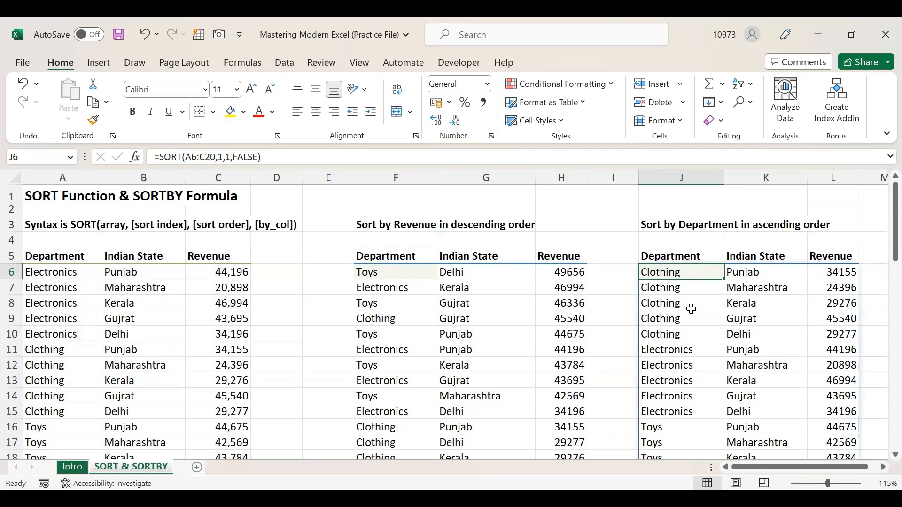
{"action": "scroll", "coordinate": [692, 309], "scroll_direction": "down", "scroll_amount": 2}
{"action": "scroll", "coordinate": [691, 308], "scroll_direction": "up", "scroll_amount": 1}
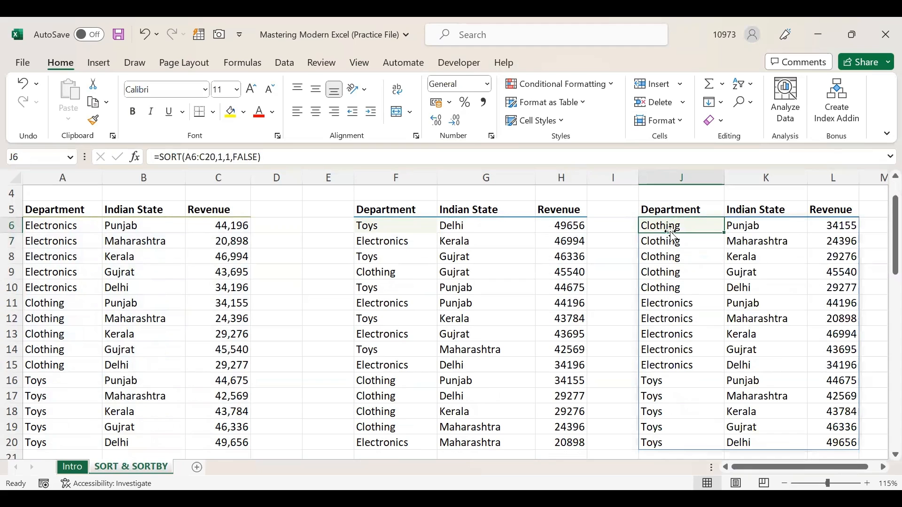
{"action": "left_click_drag", "start_coordinate": [681, 226], "coordinate": [695, 444]}
{"action": "scroll", "coordinate": [691, 381], "scroll_direction": "up", "scroll_amount": 1}
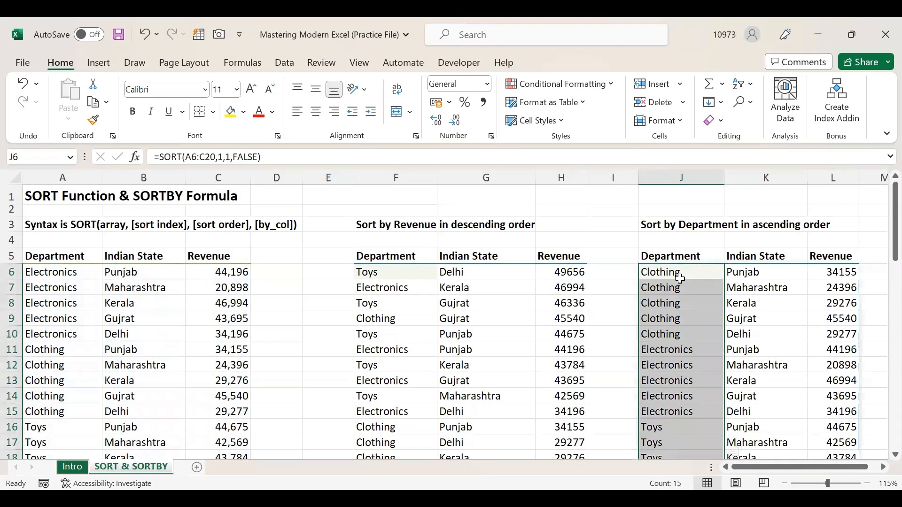
{"action": "left_click", "coordinate": [685, 380]}
{"action": "left_click", "coordinate": [673, 442]}
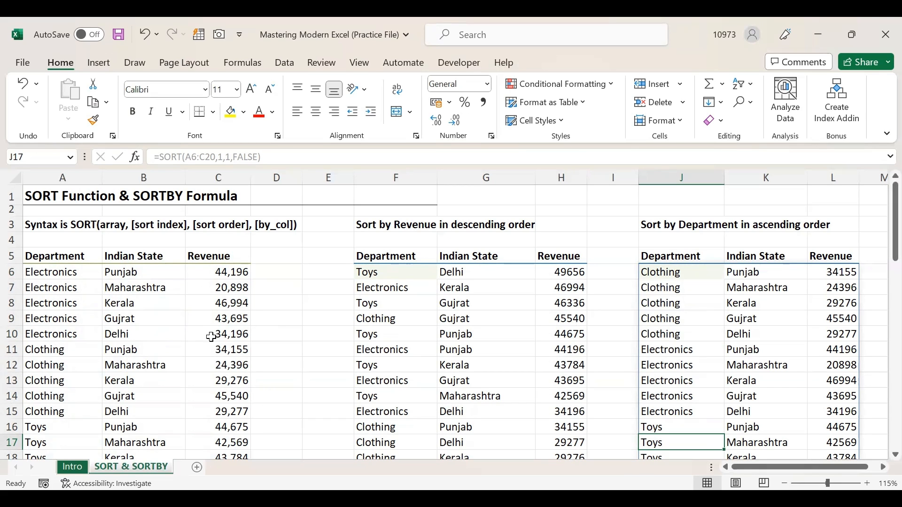
Set the first Electronics revenue in C6 to 54,563 and check how both sorted tables respond
{"action": "left_click", "coordinate": [221, 272]}
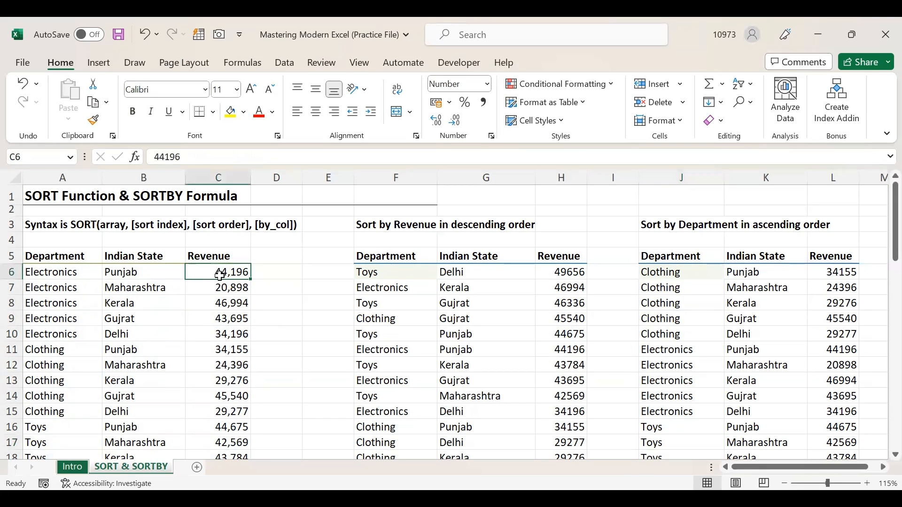
{"action": "type", "text": "54,563"}
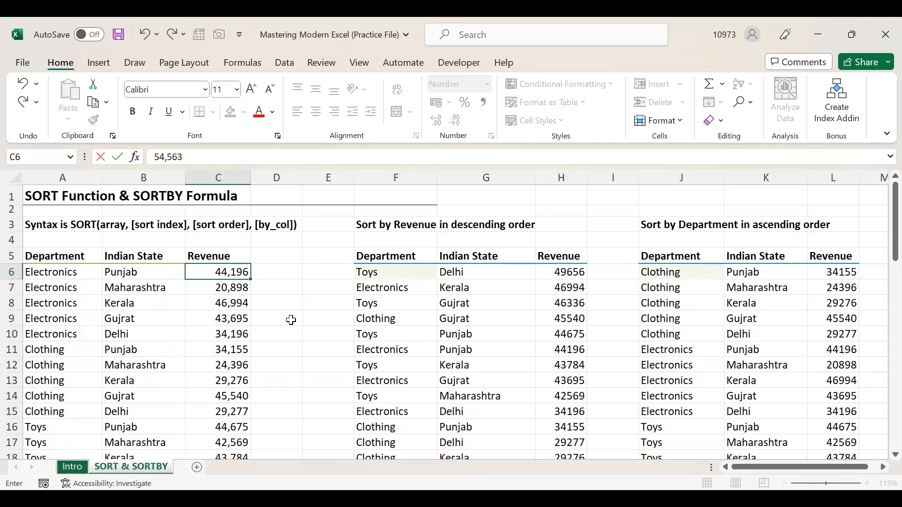
{"action": "key", "text": "Return"}
{"action": "left_click", "coordinate": [559, 275]}
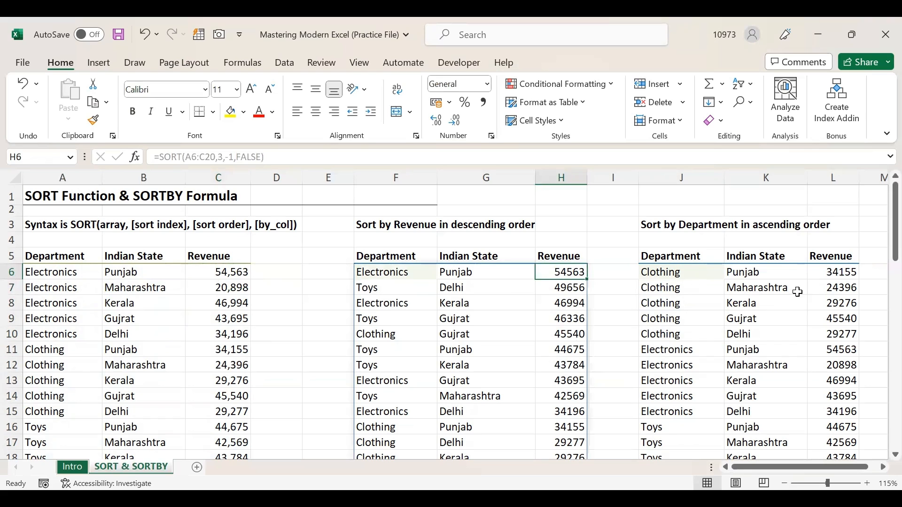
{"action": "left_click", "coordinate": [837, 351]}
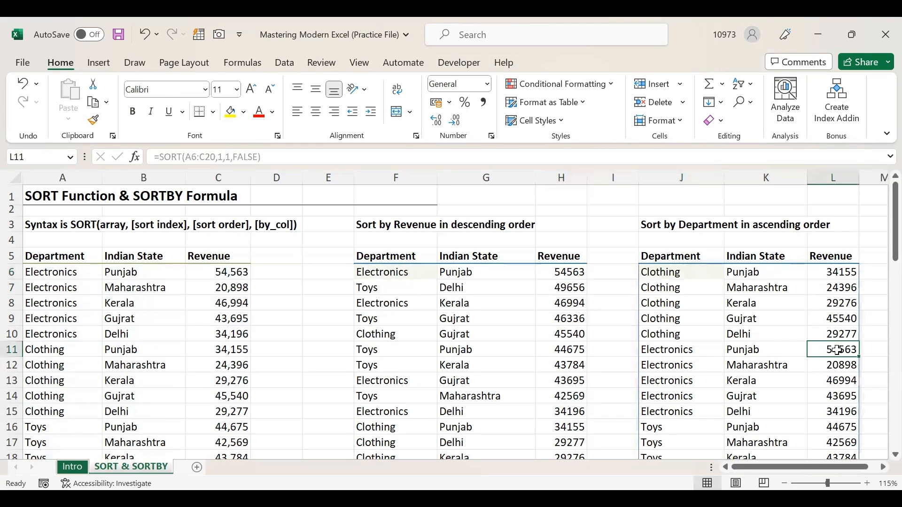
{"action": "left_click", "coordinate": [566, 274]}
{"action": "left_click", "coordinate": [817, 351]}
{"action": "left_click", "coordinate": [565, 274]}
{"action": "left_click", "coordinate": [226, 274]}
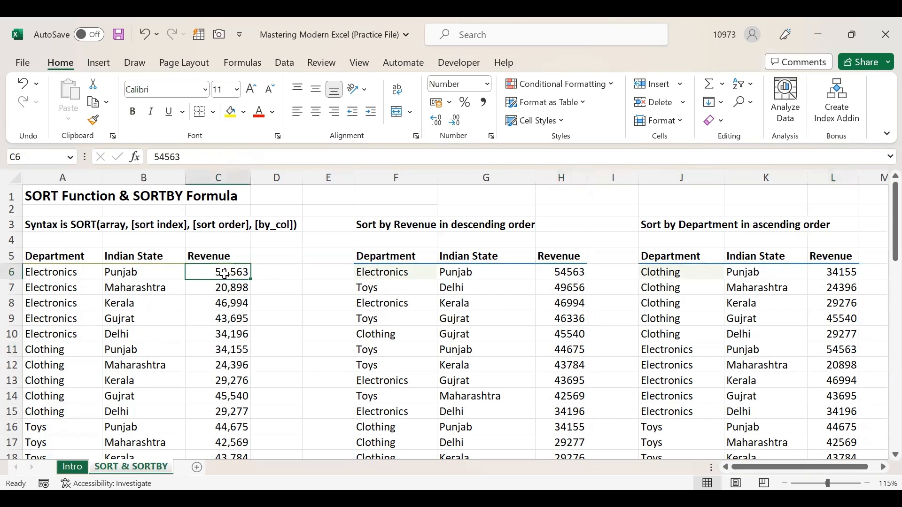
Look over the SORTBY section, and compare the source data A6:C20 with the columns of the SORT output F6:H20
{"action": "left_click", "coordinate": [379, 322]}
{"action": "scroll", "coordinate": [379, 329], "scroll_direction": "down", "scroll_amount": 5}
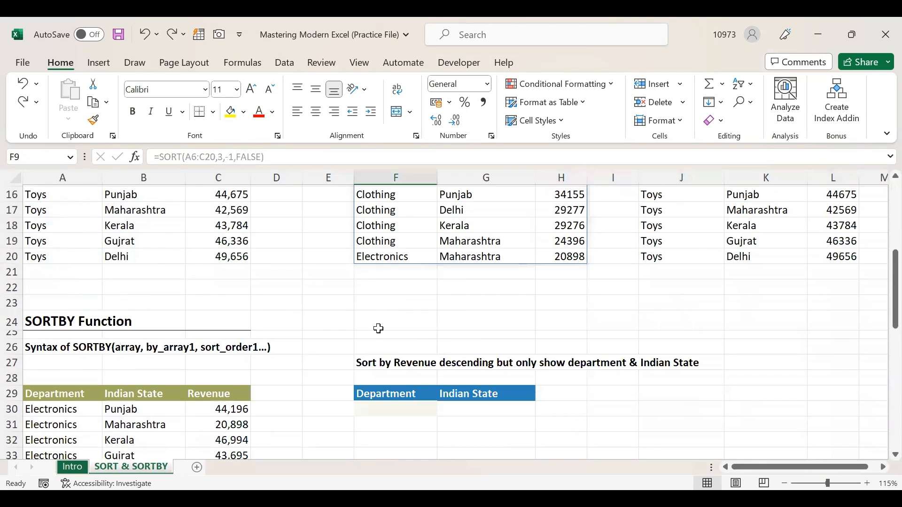
{"action": "scroll", "coordinate": [276, 331], "scroll_direction": "down", "scroll_amount": 2}
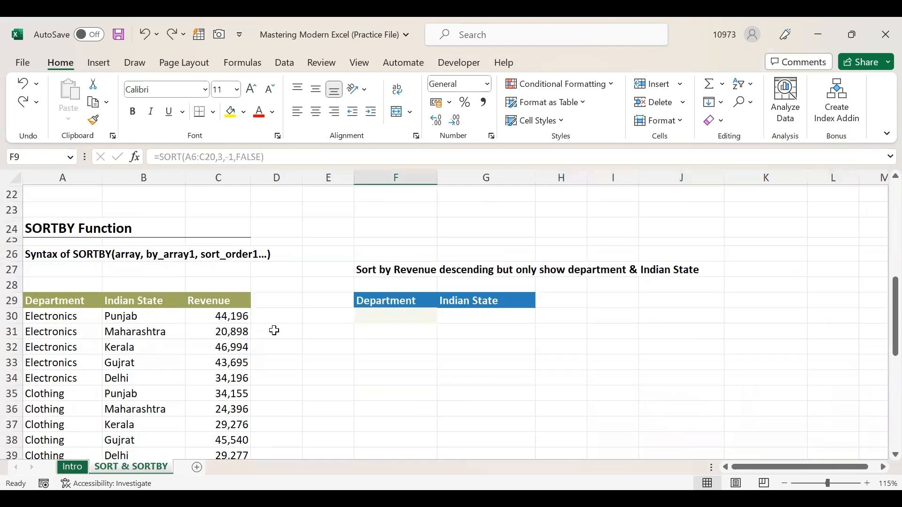
{"action": "left_click", "coordinate": [368, 319]}
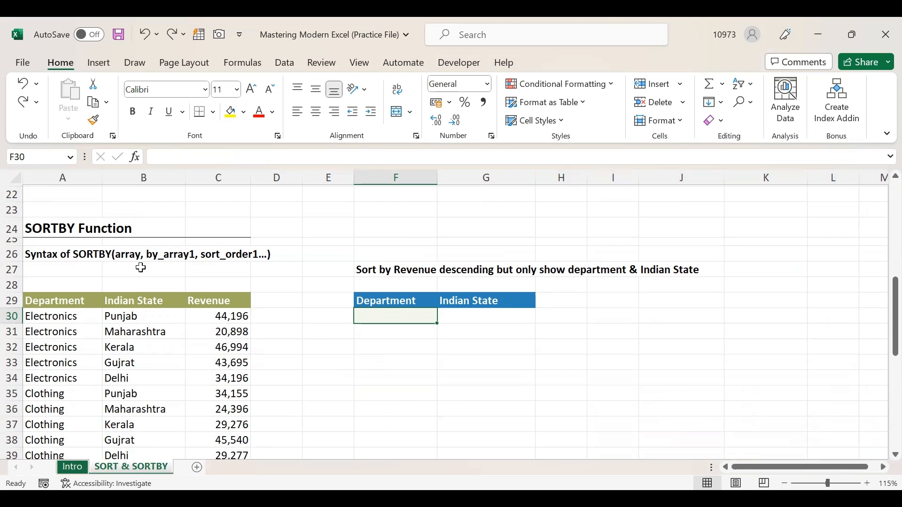
{"action": "scroll", "coordinate": [141, 268], "scroll_direction": "up", "scroll_amount": 7}
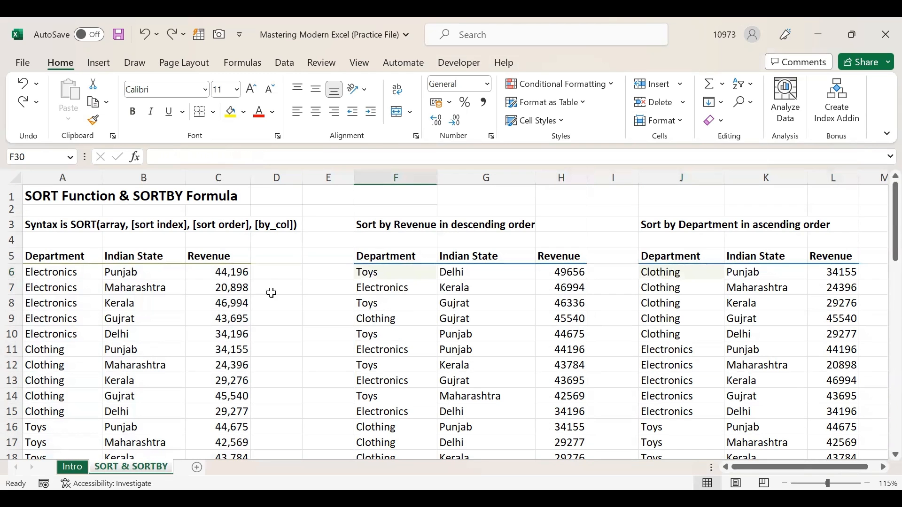
{"action": "scroll", "coordinate": [392, 291], "scroll_direction": "down", "scroll_amount": 1}
{"action": "scroll", "coordinate": [391, 287], "scroll_direction": "down", "scroll_amount": 1}
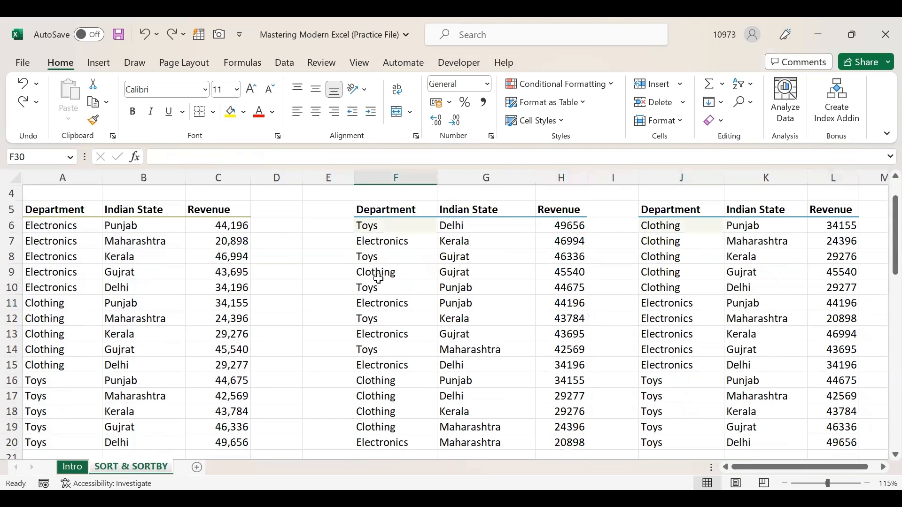
{"action": "left_click_drag", "start_coordinate": [67, 225], "coordinate": [233, 441]}
{"action": "left_click_drag", "start_coordinate": [397, 225], "coordinate": [556, 444]}
{"action": "left_click", "coordinate": [328, 353]}
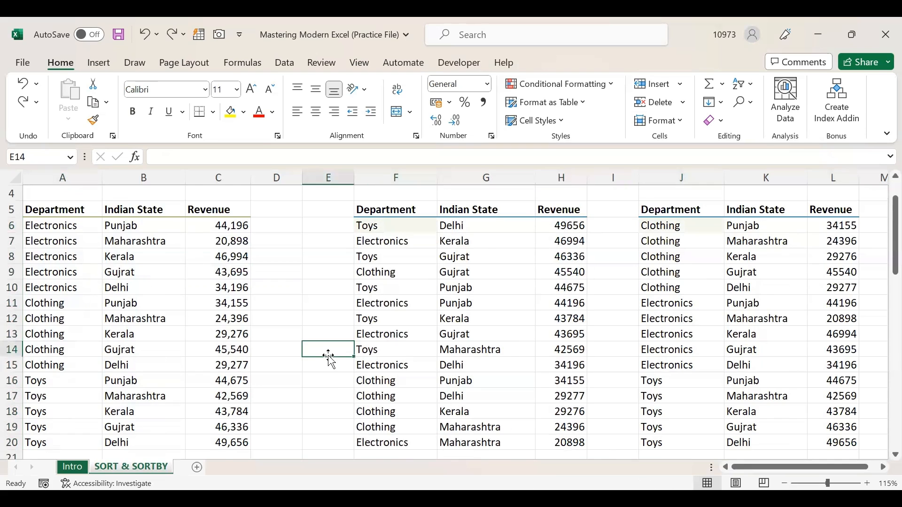
Examine the SORTBY source's Department, Indian State and Revenue columns against the two-column output area starting at F30
{"action": "scroll", "coordinate": [329, 350], "scroll_direction": "down", "scroll_amount": 6}
{"action": "scroll", "coordinate": [282, 312], "scroll_direction": "down", "scroll_amount": 1}
{"action": "left_click", "coordinate": [392, 272]}
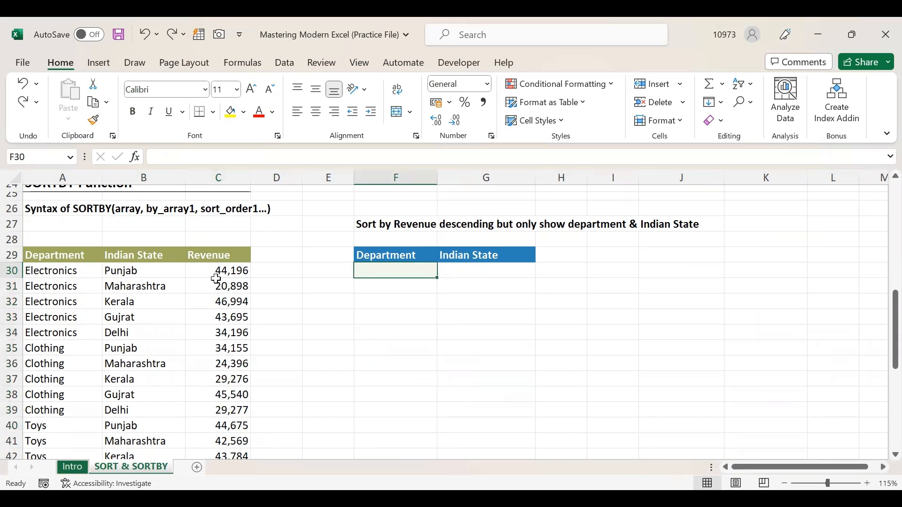
{"action": "left_click_drag", "start_coordinate": [70, 256], "coordinate": [138, 438]}
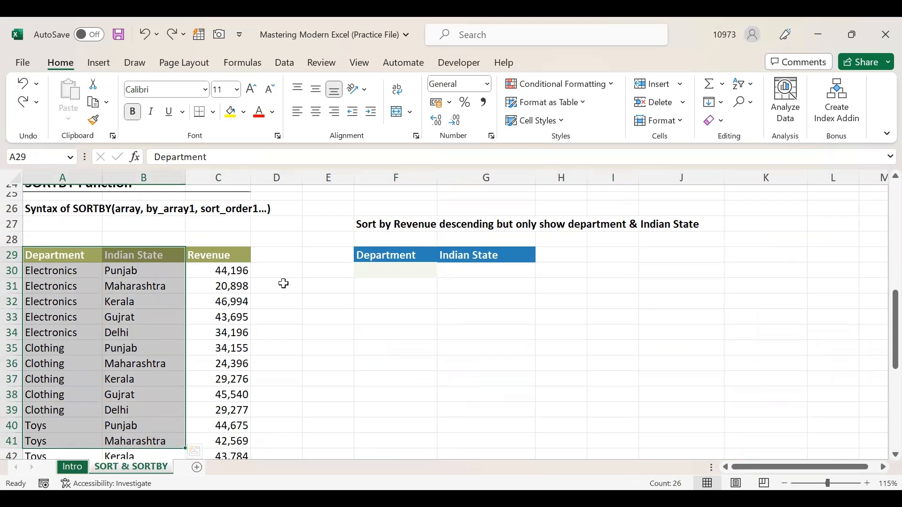
{"action": "left_click_drag", "start_coordinate": [388, 270], "coordinate": [475, 437]}
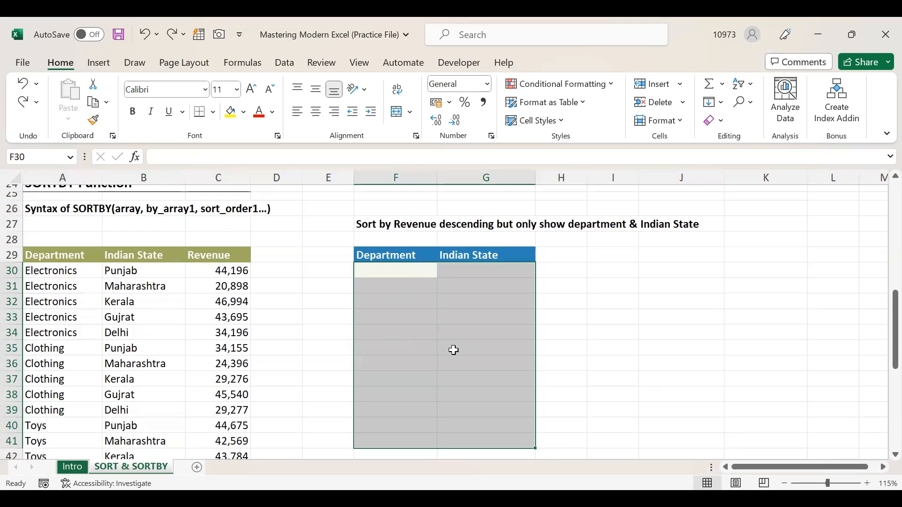
{"action": "left_click_drag", "start_coordinate": [225, 272], "coordinate": [218, 435]}
{"action": "left_click_drag", "start_coordinate": [376, 222], "coordinate": [483, 425]}
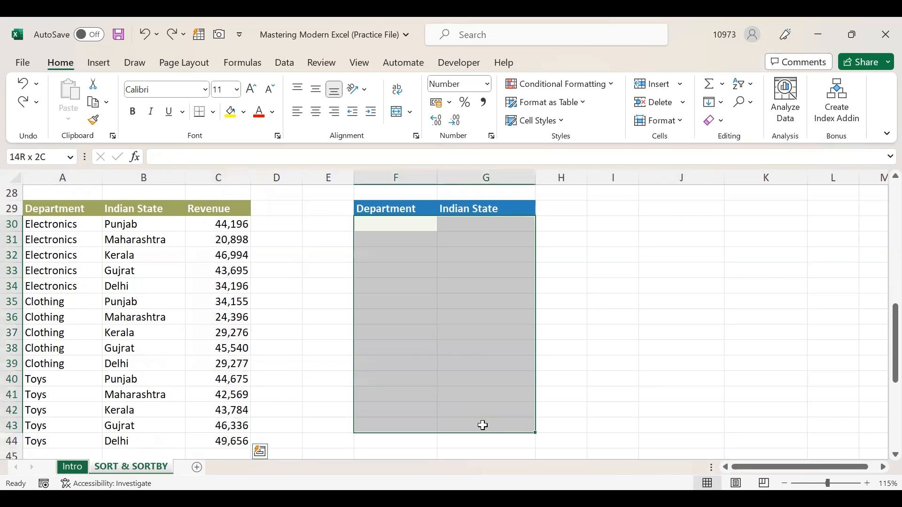
{"action": "left_click_drag", "start_coordinate": [227, 226], "coordinate": [224, 438]}
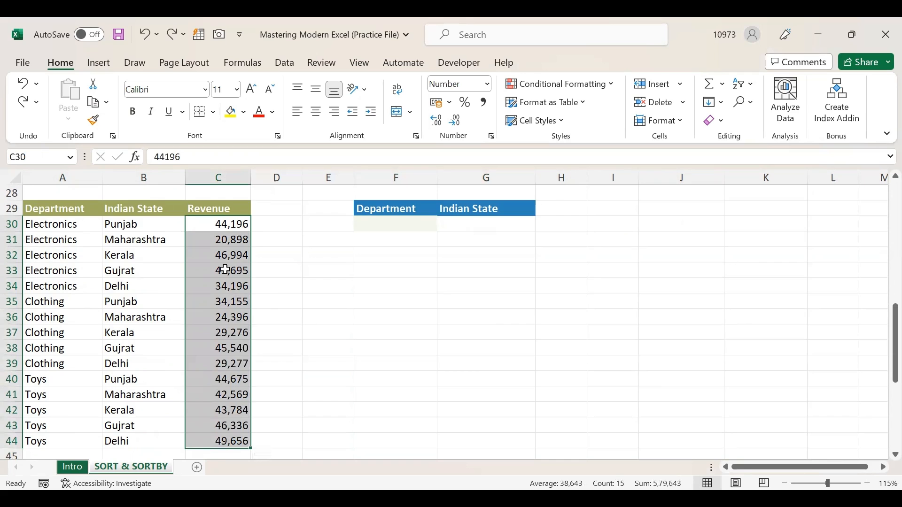
Review the SORTBY syntax in A26 and the task description in F27 against the source and output columns
{"action": "scroll", "coordinate": [226, 269], "scroll_direction": "up", "scroll_amount": 3}
{"action": "left_click", "coordinate": [389, 364]}
{"action": "scroll", "coordinate": [389, 366], "scroll_direction": "down", "scroll_amount": 1}
{"action": "scroll", "coordinate": [385, 367], "scroll_direction": "down", "scroll_amount": 2}
{"action": "scroll", "coordinate": [378, 367], "scroll_direction": "up", "scroll_amount": 1}
{"action": "left_click", "coordinate": [47, 256]}
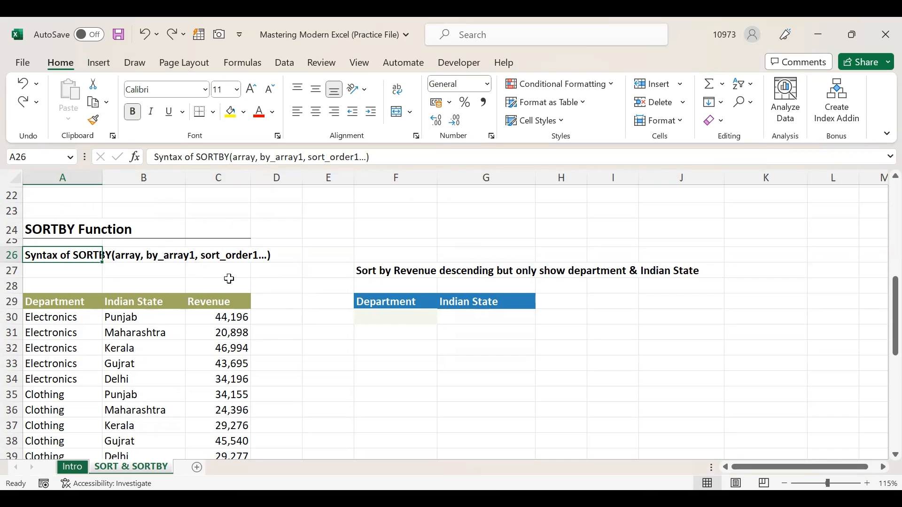
{"action": "left_click", "coordinate": [373, 316]}
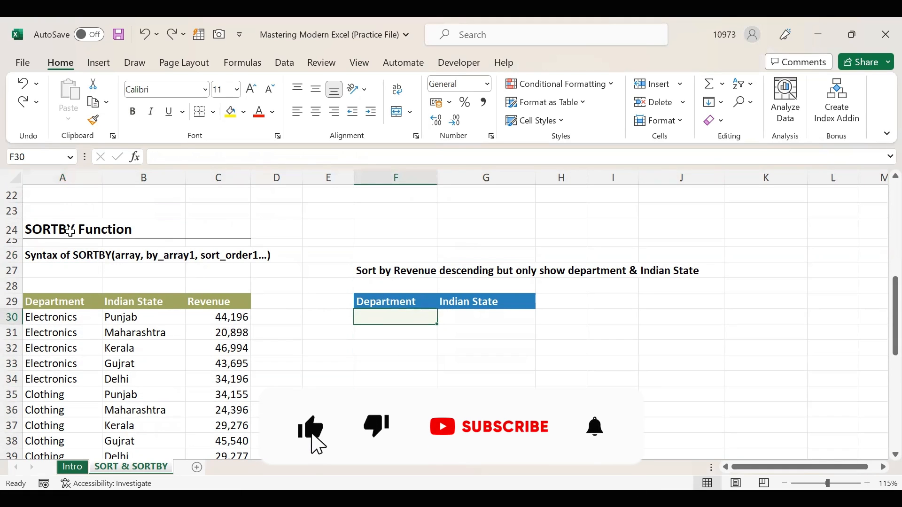
{"action": "left_click", "coordinate": [43, 225]}
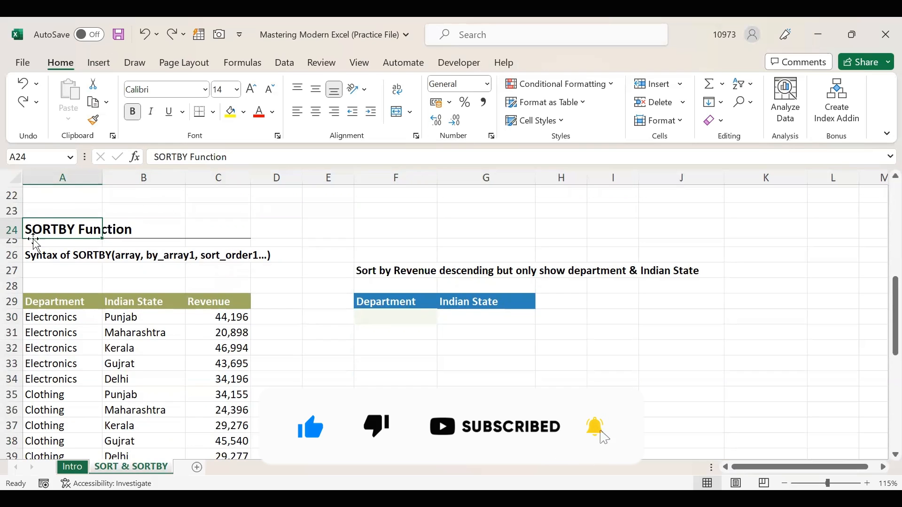
{"action": "left_click", "coordinate": [399, 271]}
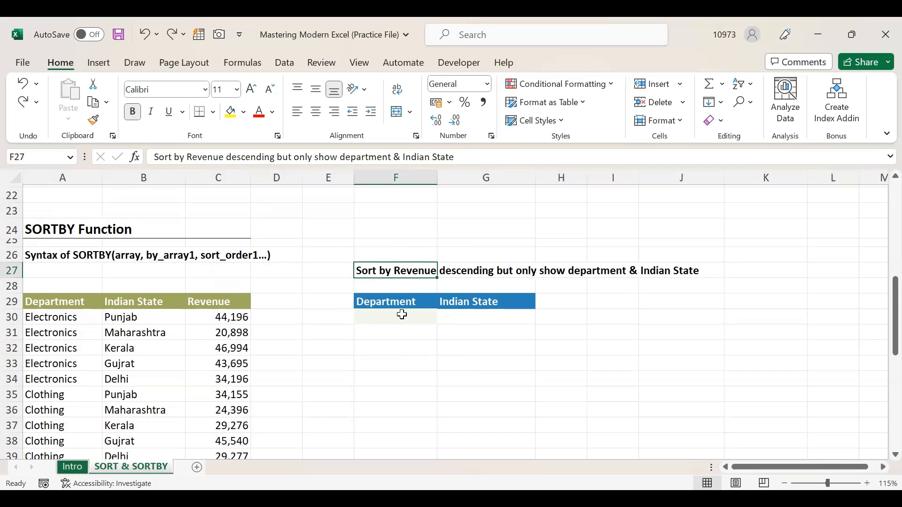
{"action": "left_click_drag", "start_coordinate": [402, 314], "coordinate": [489, 411]}
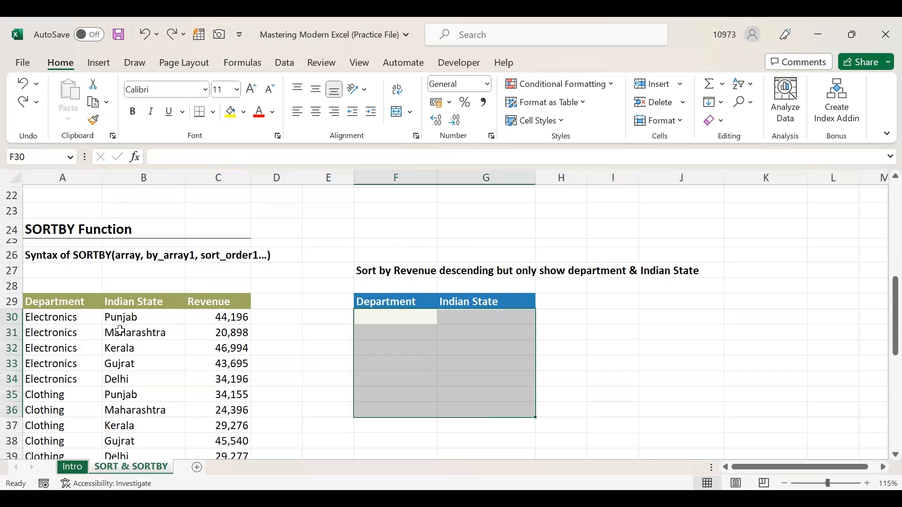
{"action": "left_click_drag", "start_coordinate": [65, 306], "coordinate": [169, 408]}
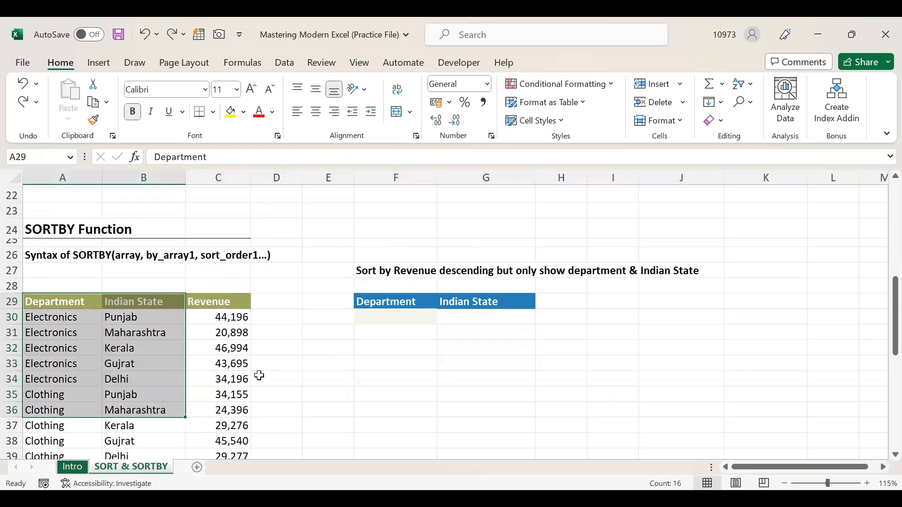
{"action": "left_click", "coordinate": [408, 316]}
{"action": "left_click", "coordinate": [379, 258]}
{"action": "left_click", "coordinate": [368, 269]}
Start a SORTBY formula in F30, under the Department heading, with A30:B44 as its array
{"action": "left_click", "coordinate": [394, 318]}
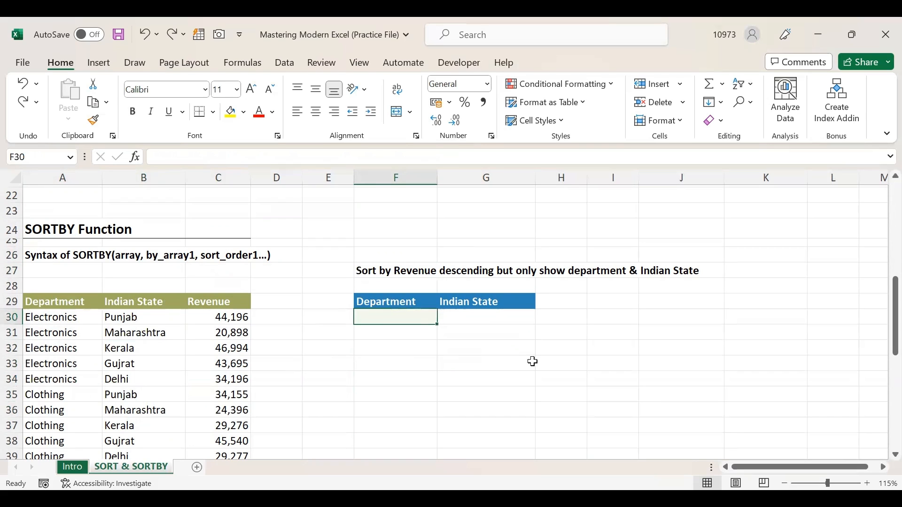
{"action": "type", "text": "="}
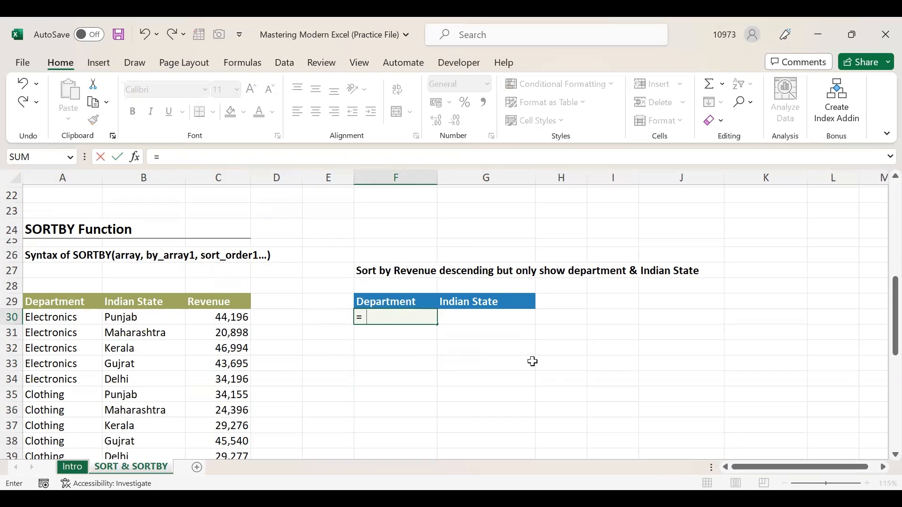
{"action": "type", "text": "sort"}
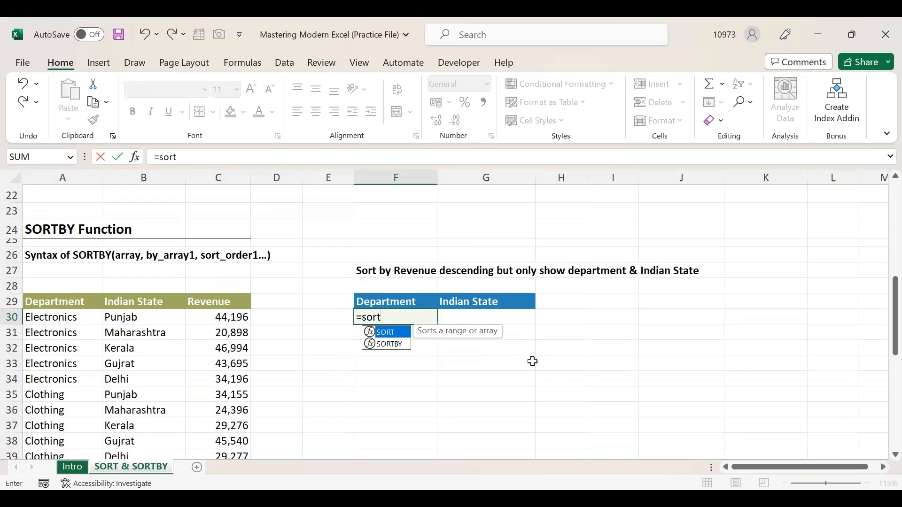
{"action": "double_click", "coordinate": [405, 343]}
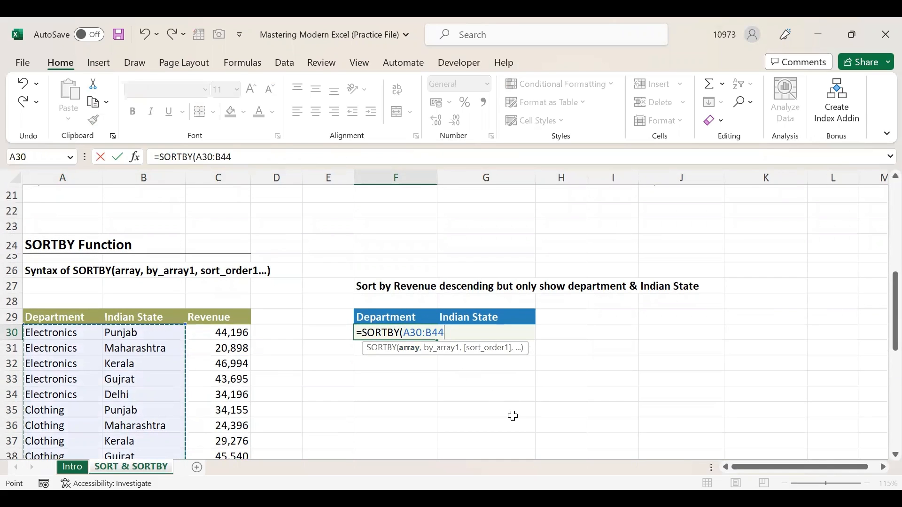
Complete the F30 formula with the Revenue range C30:C44 as by_array1 and descending order -1
{"action": "type", "text": ","}
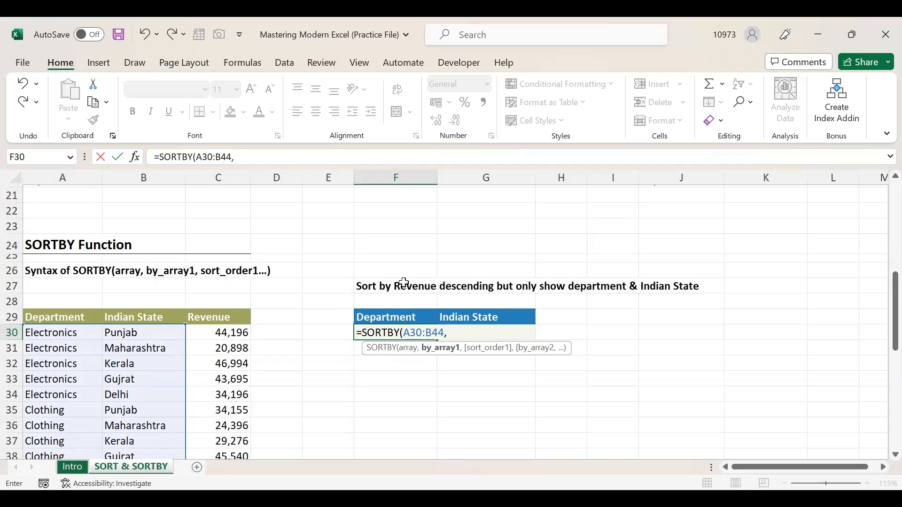
{"action": "left_click", "coordinate": [218, 333]}
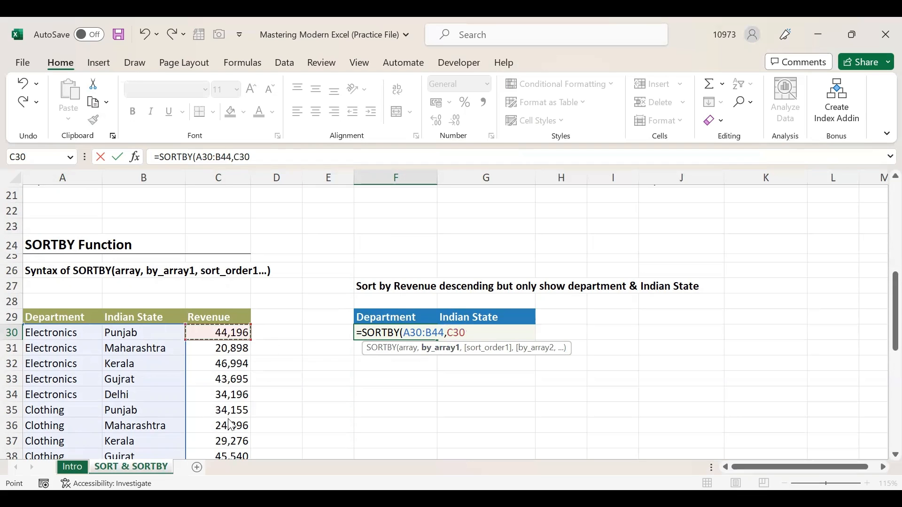
{"action": "key", "text": "ctrl+shift+Down"}
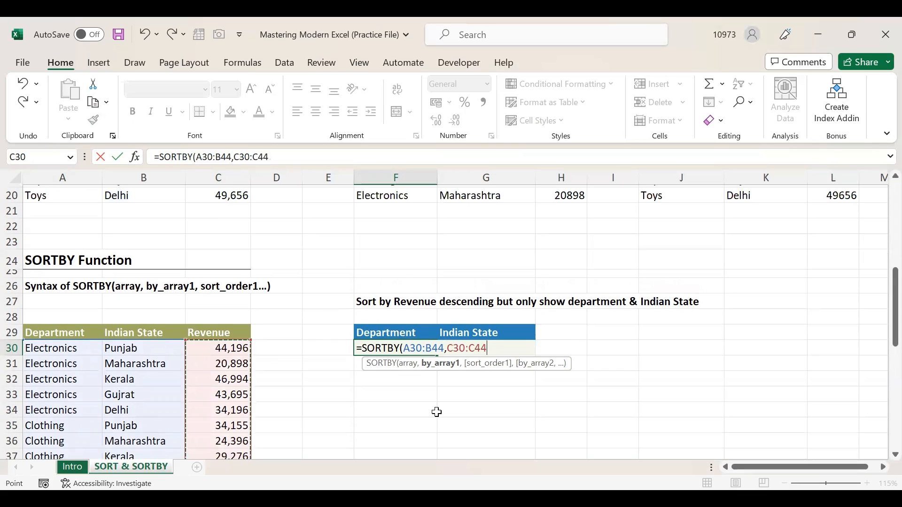
{"action": "type", "text": ","}
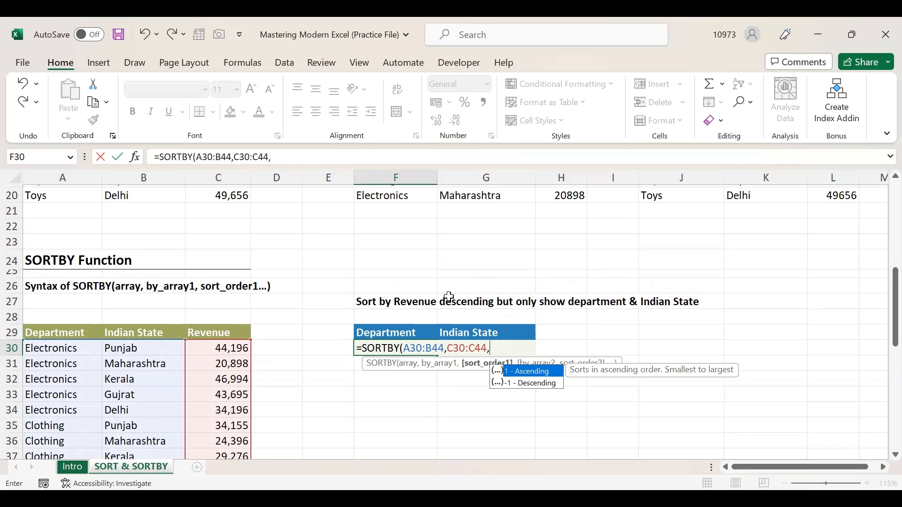
{"action": "double_click", "coordinate": [527, 385]}
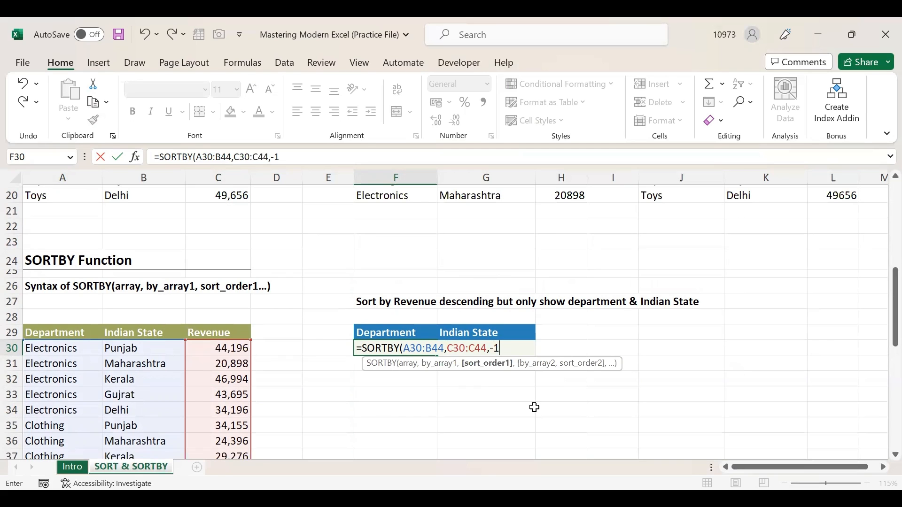
{"action": "key", "text": "Return"}
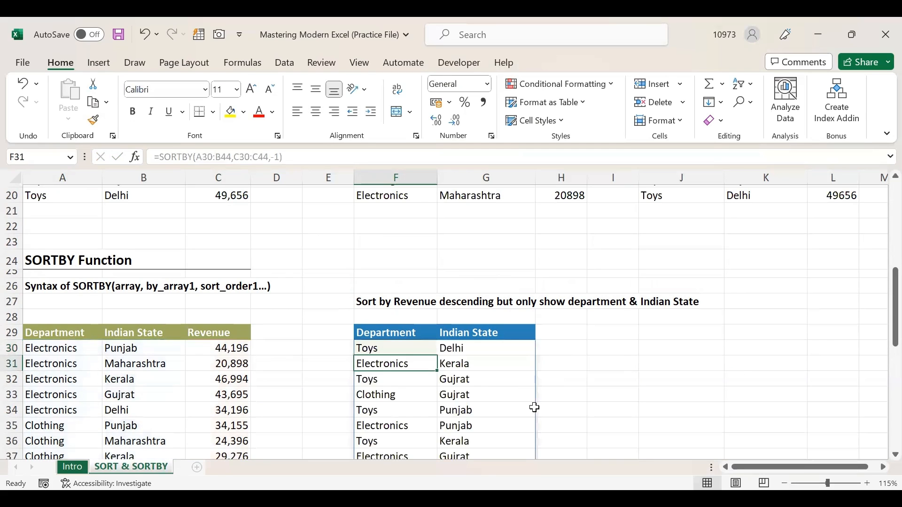
Examine the F30 formula and its sorted Department and Indian State output against the task in F27
{"action": "scroll", "coordinate": [534, 408], "scroll_direction": "down", "scroll_amount": 1}
{"action": "left_click", "coordinate": [392, 301]}
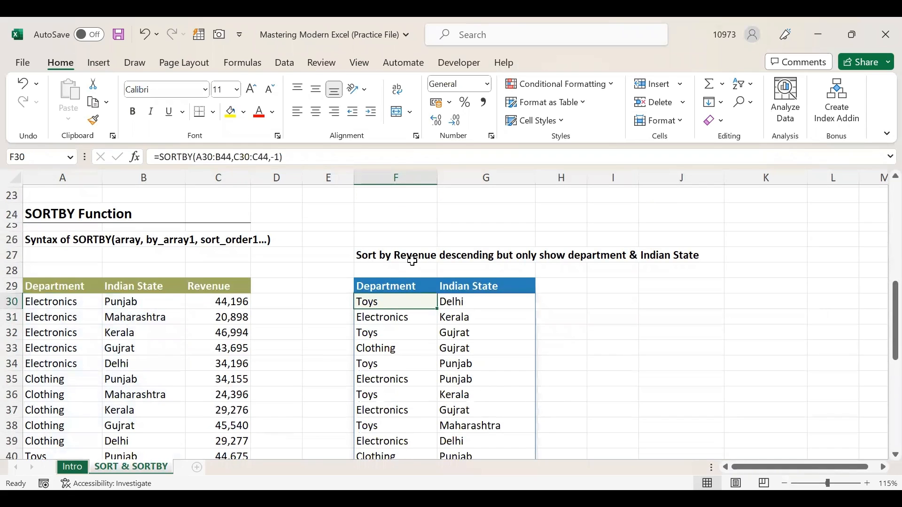
{"action": "left_click", "coordinate": [407, 255]}
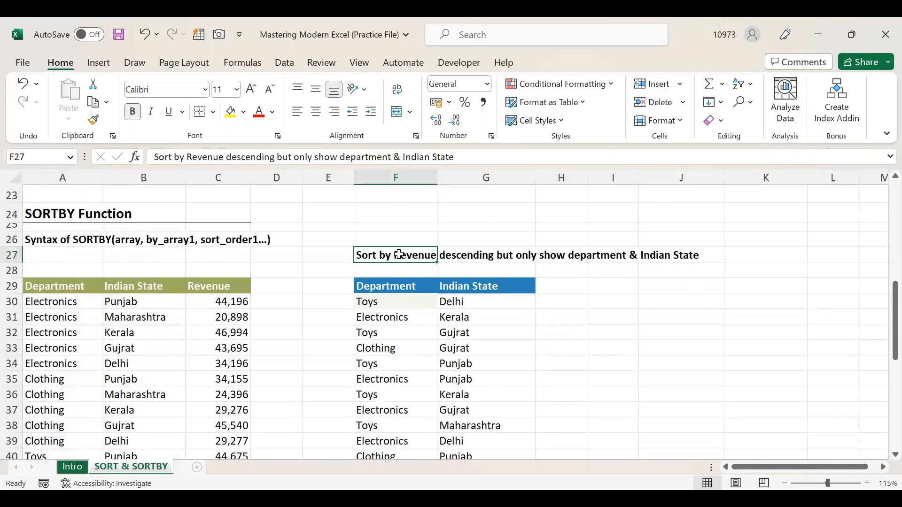
{"action": "left_click_drag", "start_coordinate": [409, 300], "coordinate": [467, 425]}
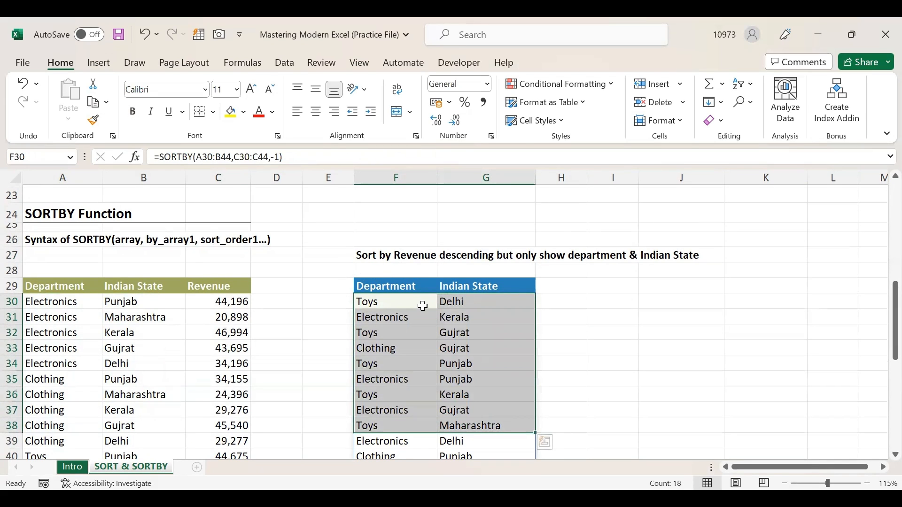
Compare the sorted Department and Indian State output in F30:G44 with the Toys, Delhi source row and its revenue in C44
{"action": "scroll", "coordinate": [423, 305], "scroll_direction": "down", "scroll_amount": 1}
{"action": "left_click_drag", "start_coordinate": [395, 254], "coordinate": [457, 423]}
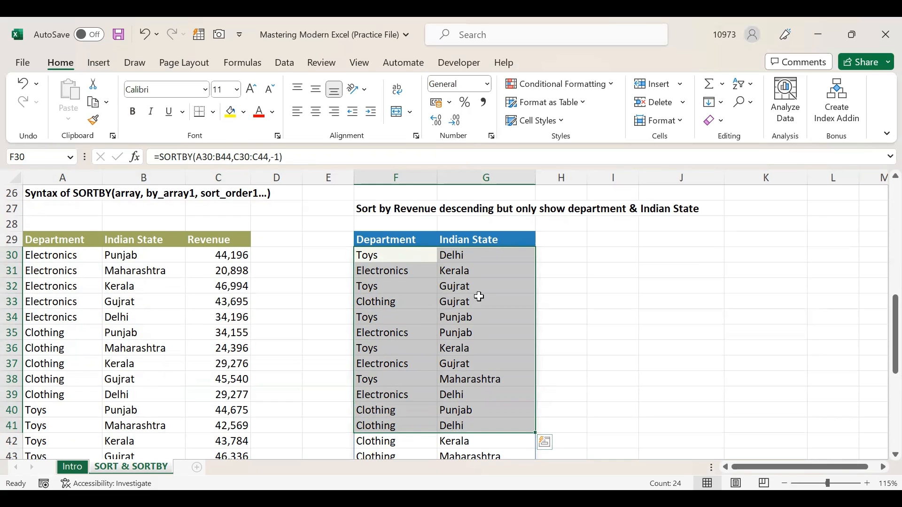
{"action": "scroll", "coordinate": [424, 296], "scroll_direction": "down", "scroll_amount": 1}
{"action": "left_click", "coordinate": [468, 423]}
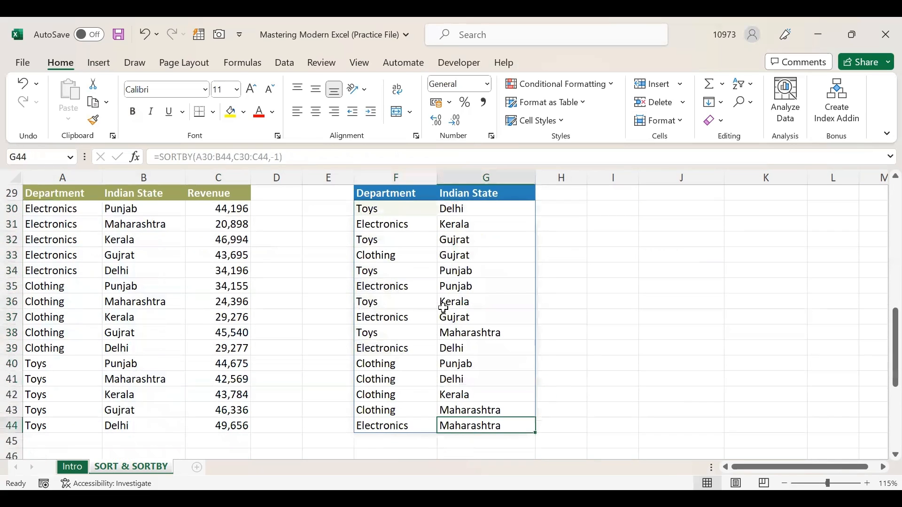
{"action": "left_click", "coordinate": [392, 208]}
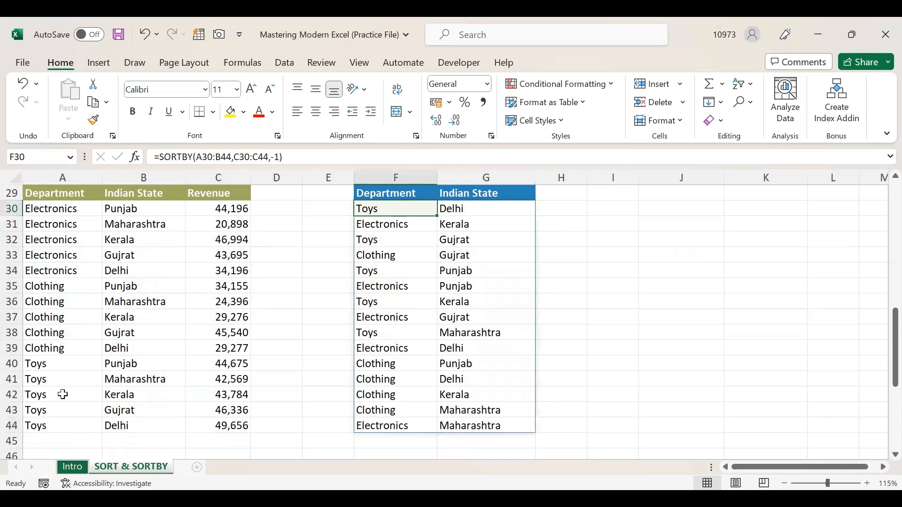
{"action": "left_click_drag", "start_coordinate": [47, 425], "coordinate": [225, 426]}
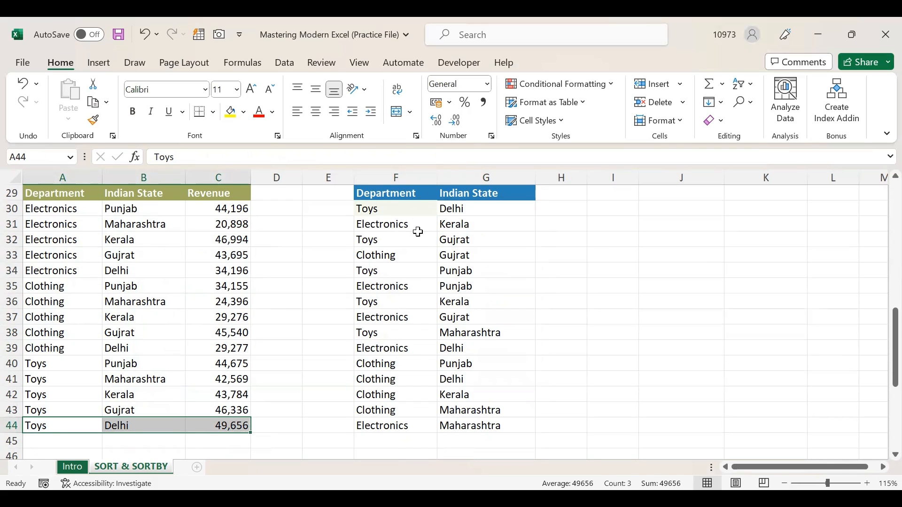
{"action": "left_click", "coordinate": [225, 428]}
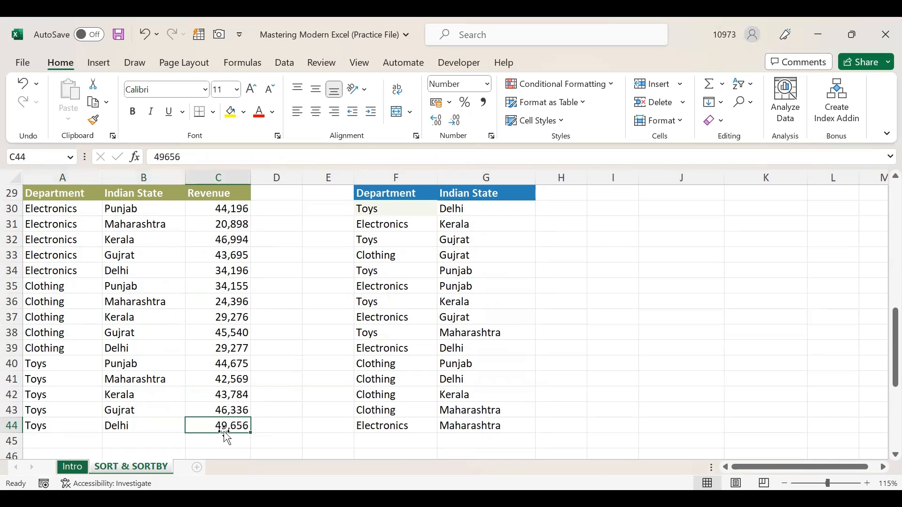
Set the revenue of the Electronics, Punjab row in C30 to 54,348
{"action": "left_click", "coordinate": [225, 210]}
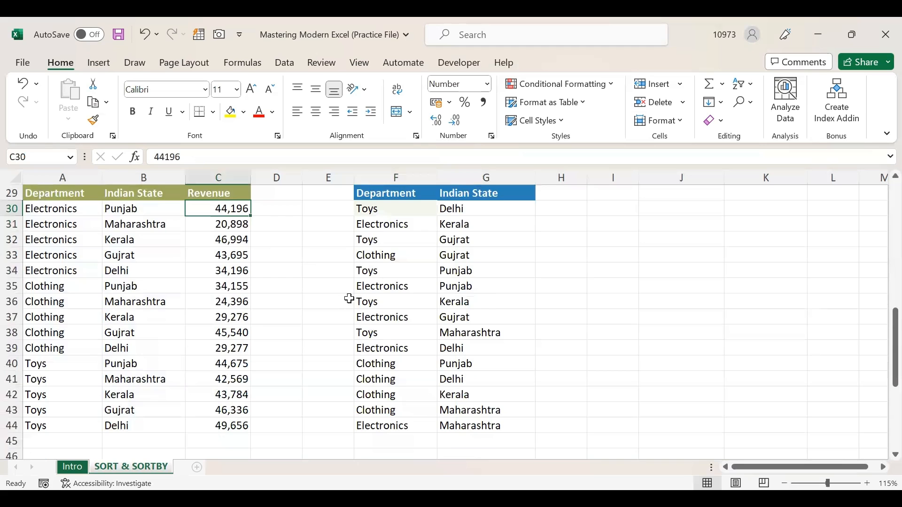
{"action": "scroll", "coordinate": [254, 273], "scroll_direction": "up", "scroll_amount": 1}
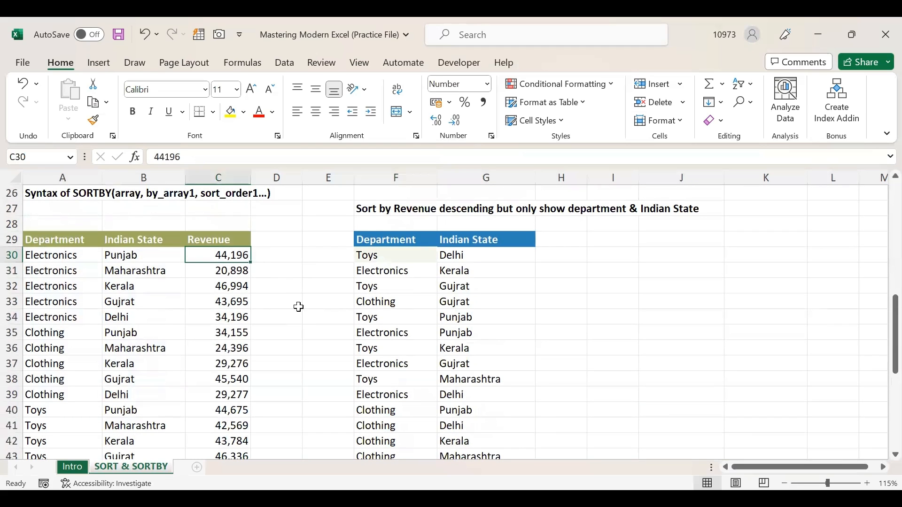
{"action": "scroll", "coordinate": [273, 352], "scroll_direction": "down", "scroll_amount": 2}
{"action": "scroll", "coordinate": [296, 349], "scroll_direction": "up", "scroll_amount": 3}
{"action": "key", "text": "F2"}
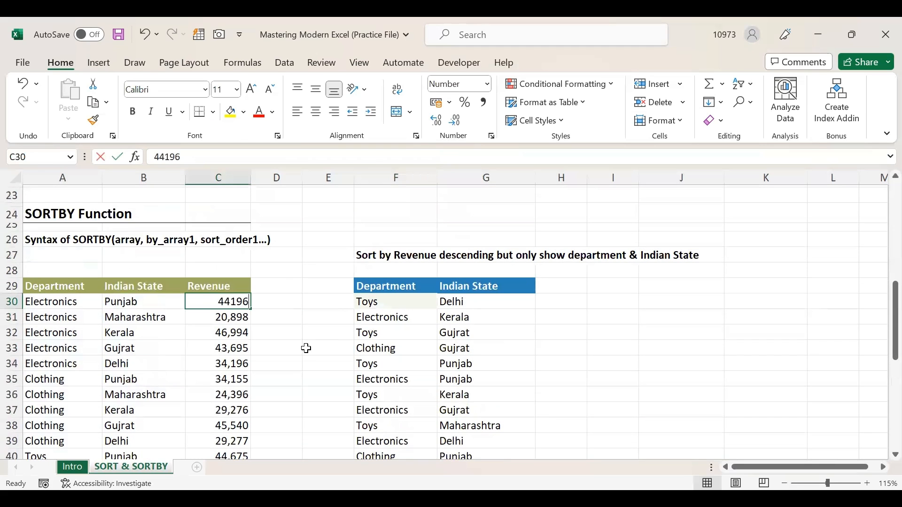
{"action": "type", "text": "54,3487"}
{"action": "key", "text": "BackSpace"}
{"action": "key", "text": "Return"}
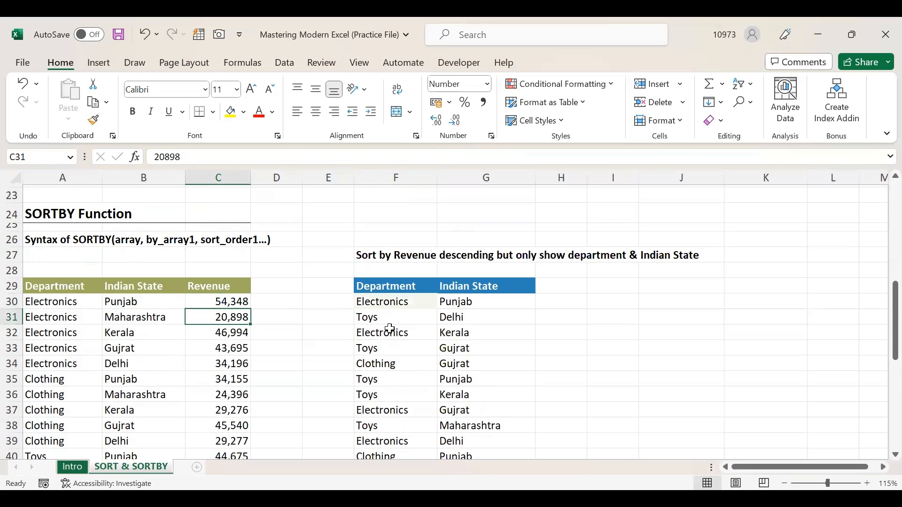
Check the SORTBY output's first row, F30:G30, against the edited revenue in C30 and its department and state
{"action": "left_click", "coordinate": [237, 301]}
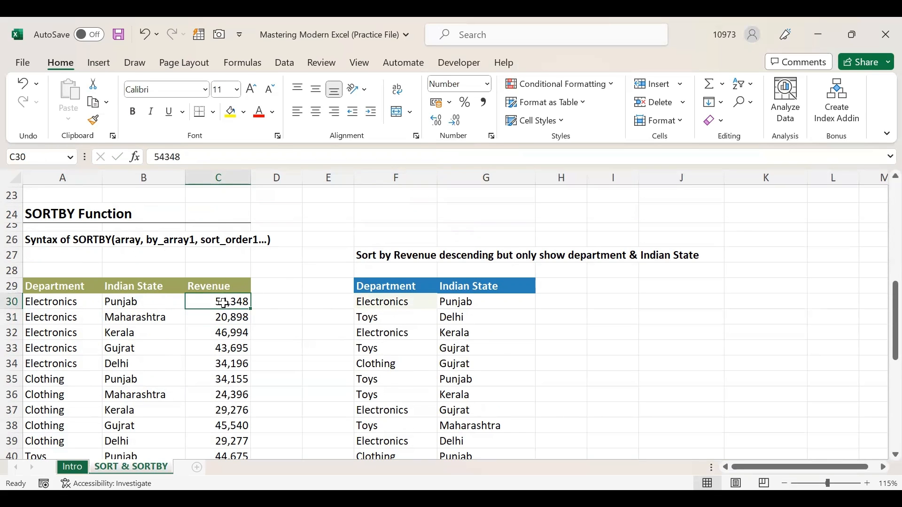
{"action": "left_click_drag", "start_coordinate": [380, 303], "coordinate": [474, 301]}
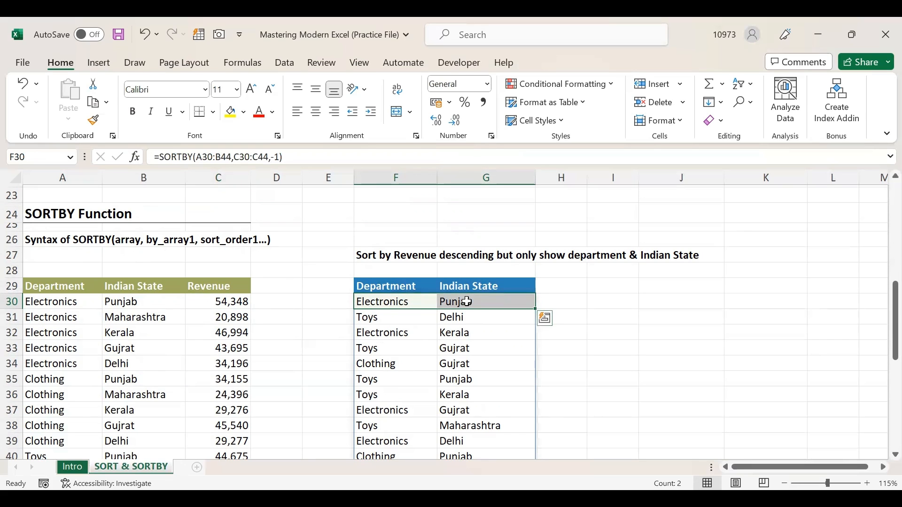
{"action": "left_click", "coordinate": [217, 299]}
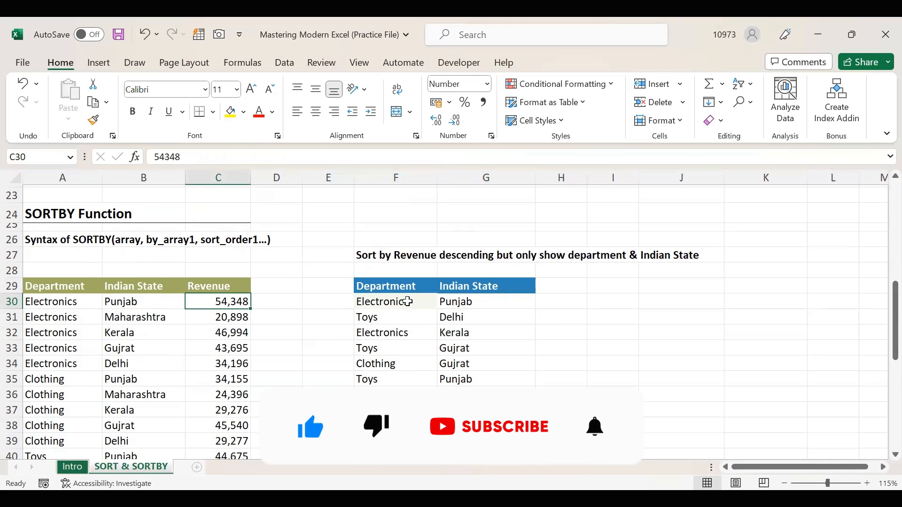
{"action": "left_click", "coordinate": [408, 302]}
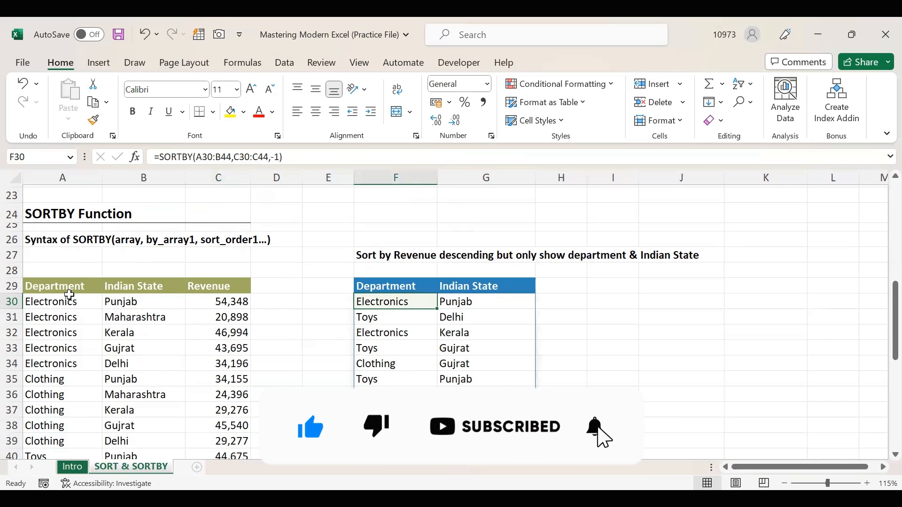
{"action": "left_click_drag", "start_coordinate": [449, 303], "coordinate": [413, 310]}
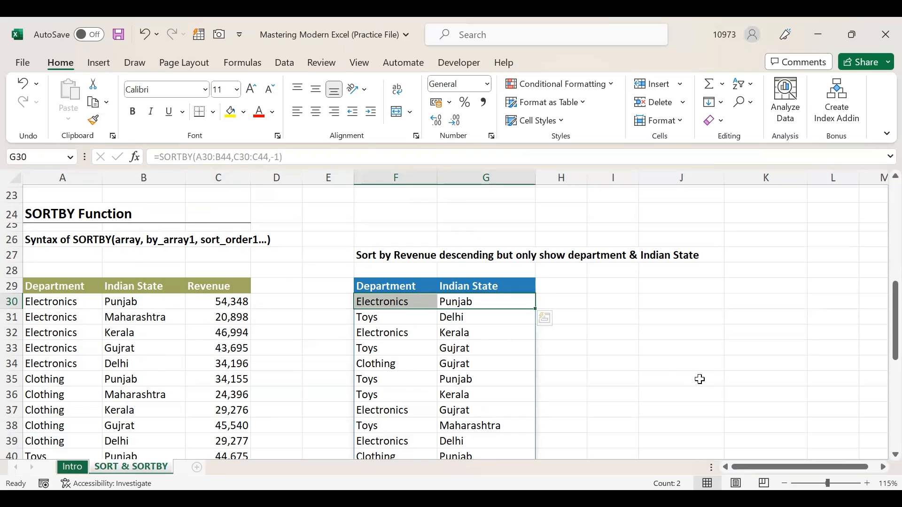
{"action": "key", "text": "ctrl+q"}
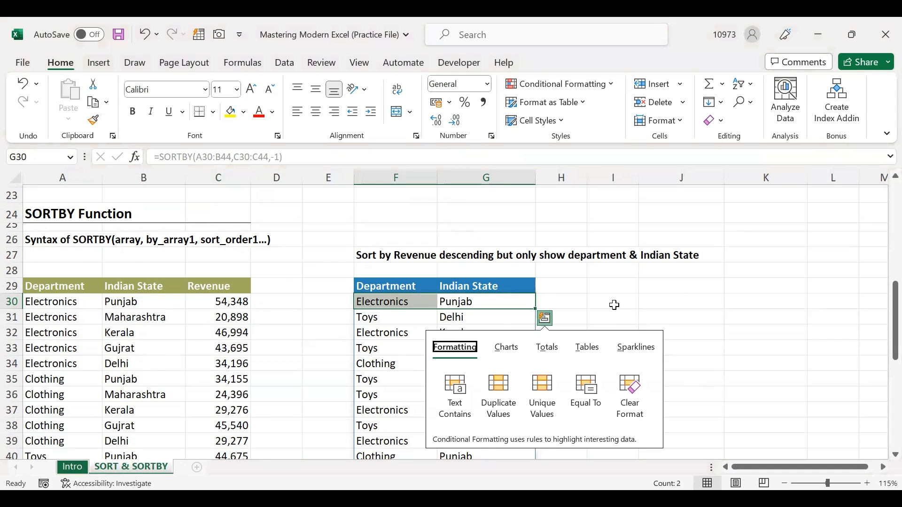
{"action": "key", "text": "Escape"}
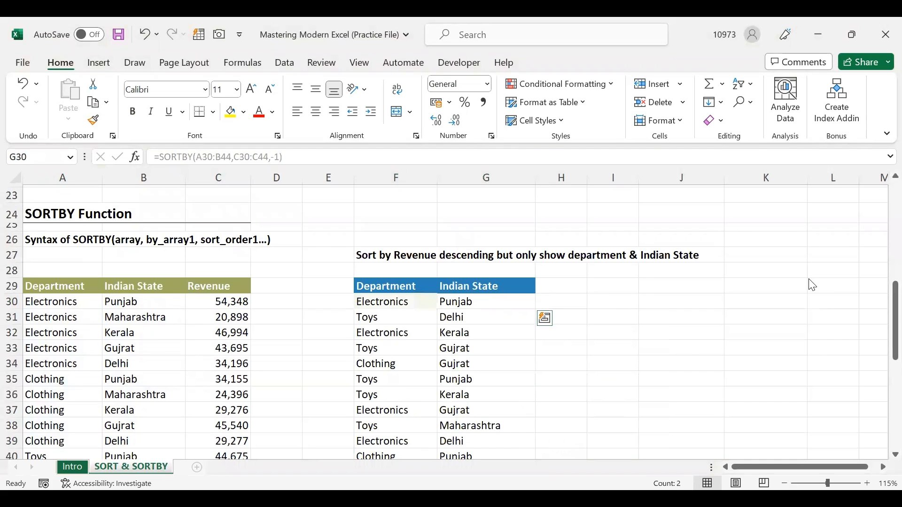
{"action": "key", "text": "Left"}
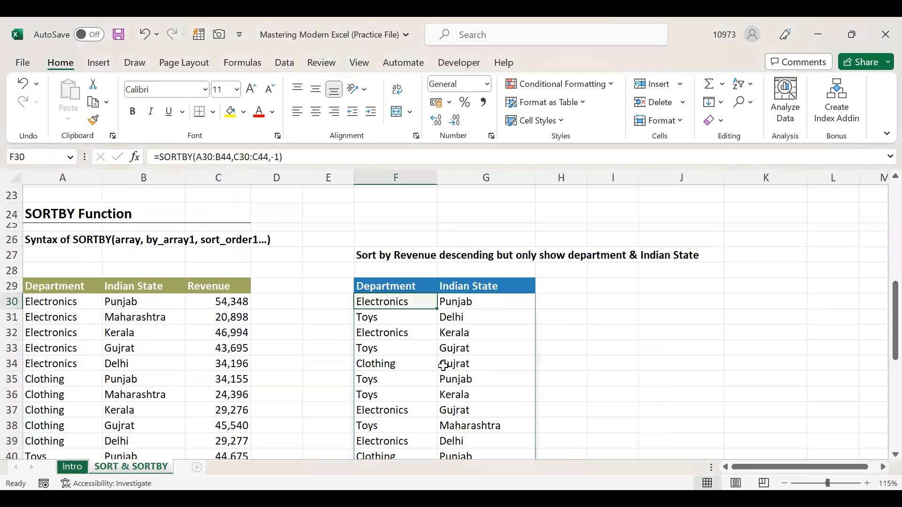
{"action": "left_click", "coordinate": [712, 379]}
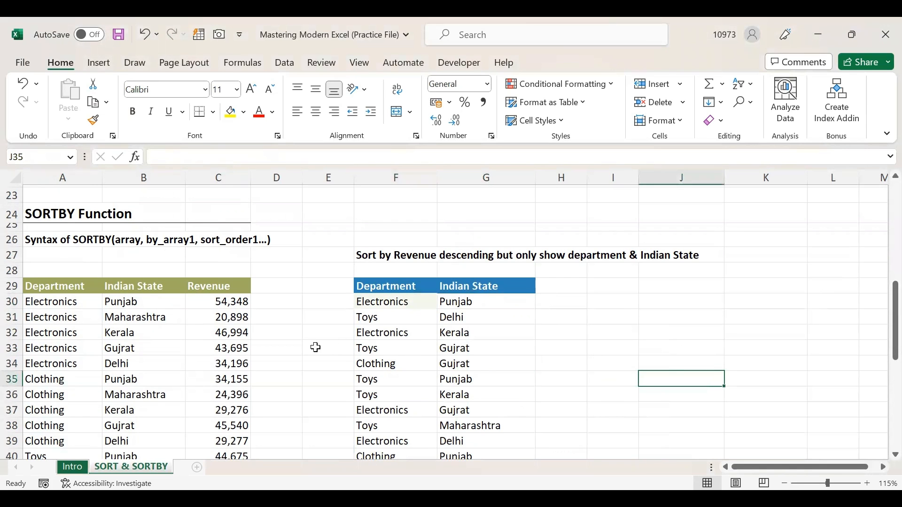
Examine the SORT by Column section, its horizontal data in rows 54 to 56 and the task description in B58
{"action": "scroll", "coordinate": [315, 347], "scroll_direction": "down", "scroll_amount": 2}
{"action": "scroll", "coordinate": [420, 343], "scroll_direction": "up", "scroll_amount": 1}
{"action": "scroll", "coordinate": [425, 317], "scroll_direction": "up", "scroll_amount": 1}
{"action": "scroll", "coordinate": [423, 314], "scroll_direction": "down", "scroll_amount": 5}
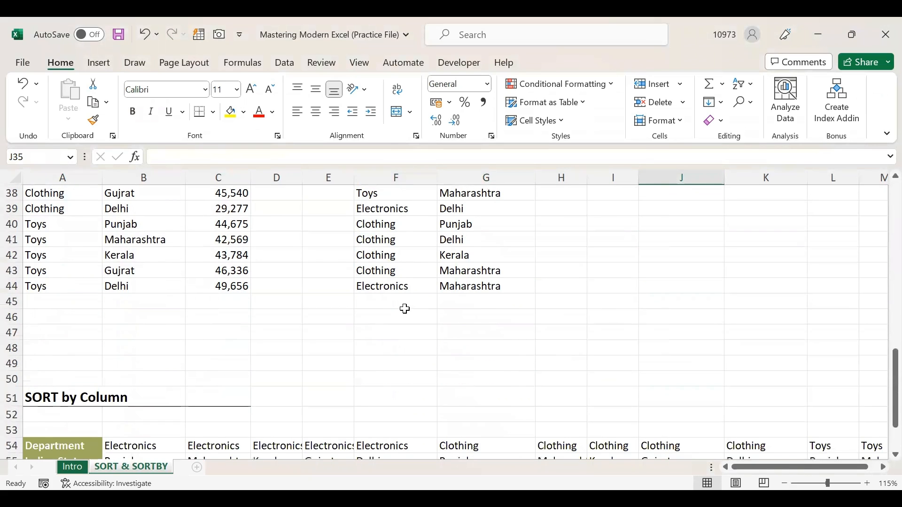
{"action": "scroll", "coordinate": [367, 256], "scroll_direction": "down", "scroll_amount": 3}
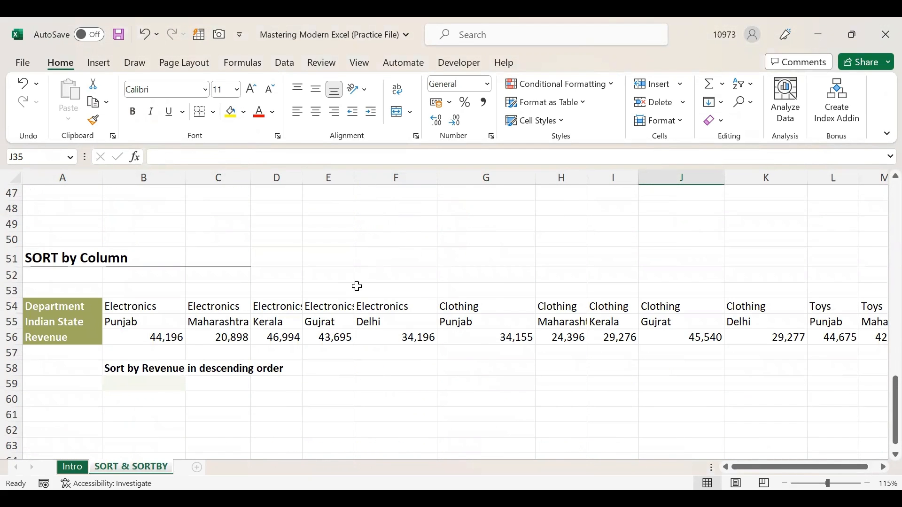
{"action": "left_click", "coordinate": [155, 382]}
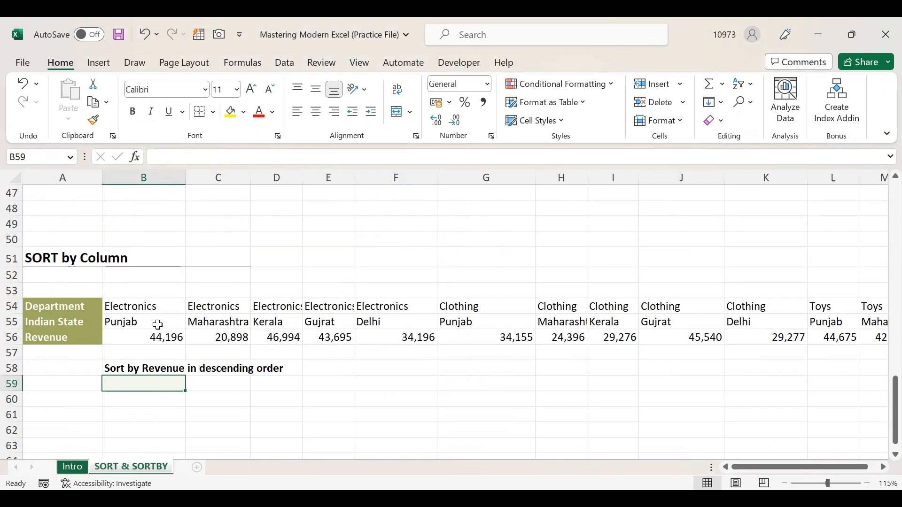
{"action": "left_click_drag", "start_coordinate": [125, 303], "coordinate": [845, 337]}
Compare the vertical source table starting at A5 with the horizontal table starting at A54, including its header cells A54:A56
{"action": "scroll", "coordinate": [222, 330], "scroll_direction": "up", "scroll_amount": 9}
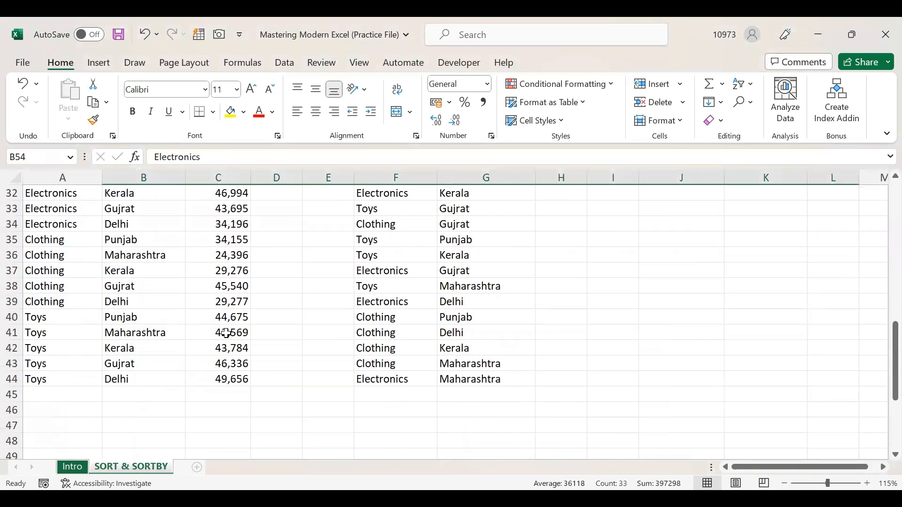
{"action": "scroll", "coordinate": [222, 331], "scroll_direction": "up", "scroll_amount": 6}
{"action": "scroll", "coordinate": [221, 322], "scroll_direction": "down", "scroll_amount": 2}
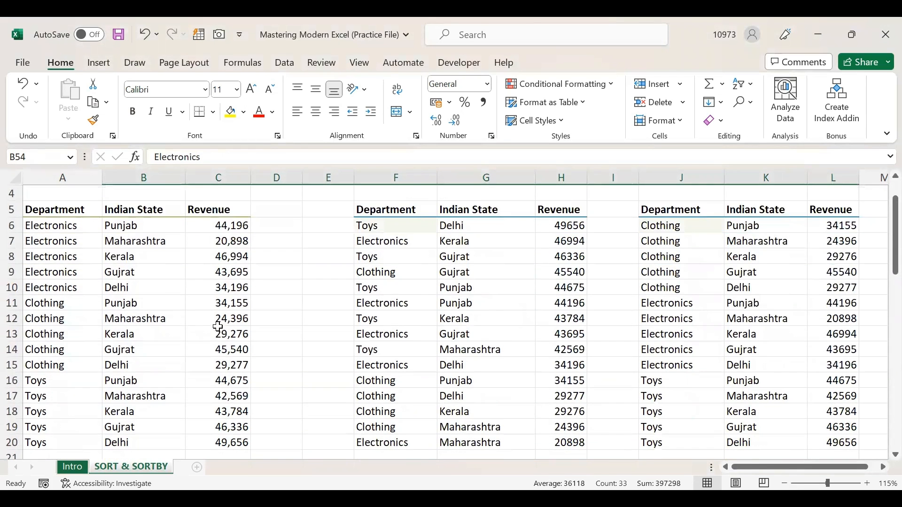
{"action": "scroll", "coordinate": [92, 230], "scroll_direction": "up", "scroll_amount": 2}
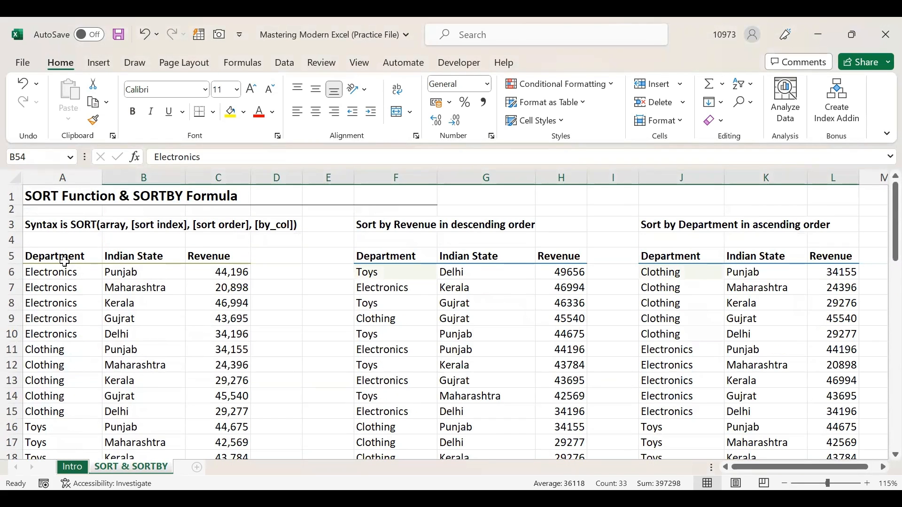
{"action": "left_click_drag", "start_coordinate": [58, 256], "coordinate": [241, 442]}
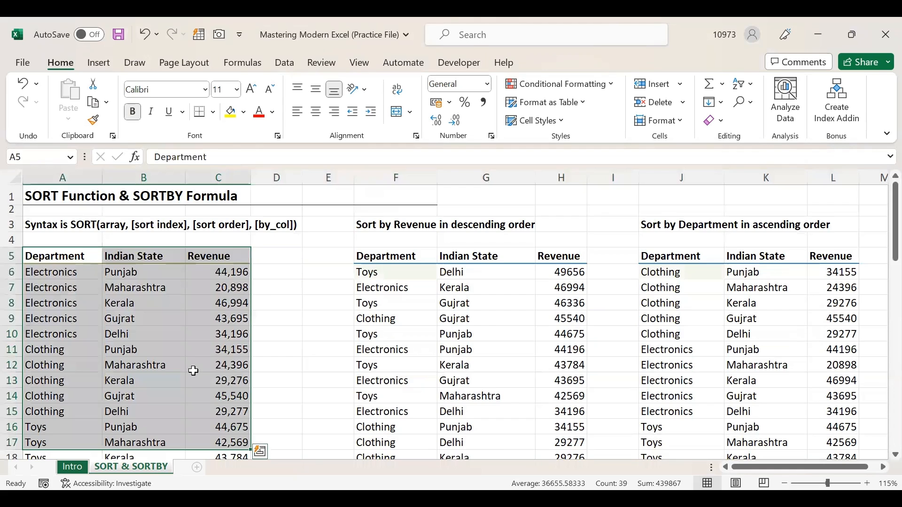
{"action": "scroll", "coordinate": [193, 371], "scroll_direction": "down", "scroll_amount": 15}
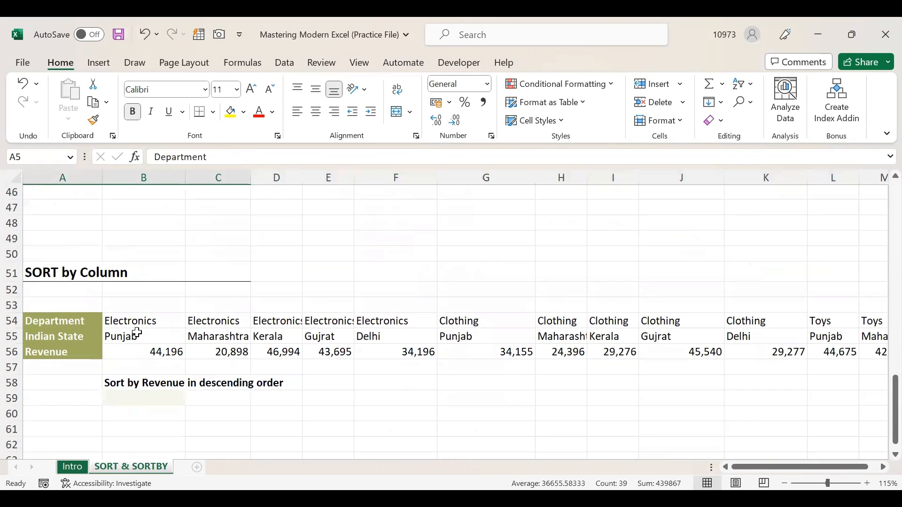
{"action": "left_click_drag", "start_coordinate": [89, 318], "coordinate": [762, 353]}
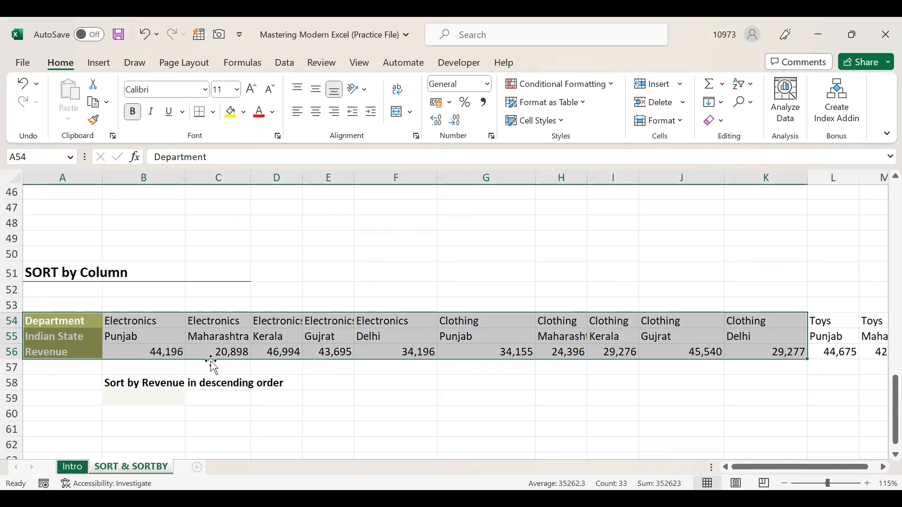
{"action": "left_click_drag", "start_coordinate": [53, 322], "coordinate": [57, 353]}
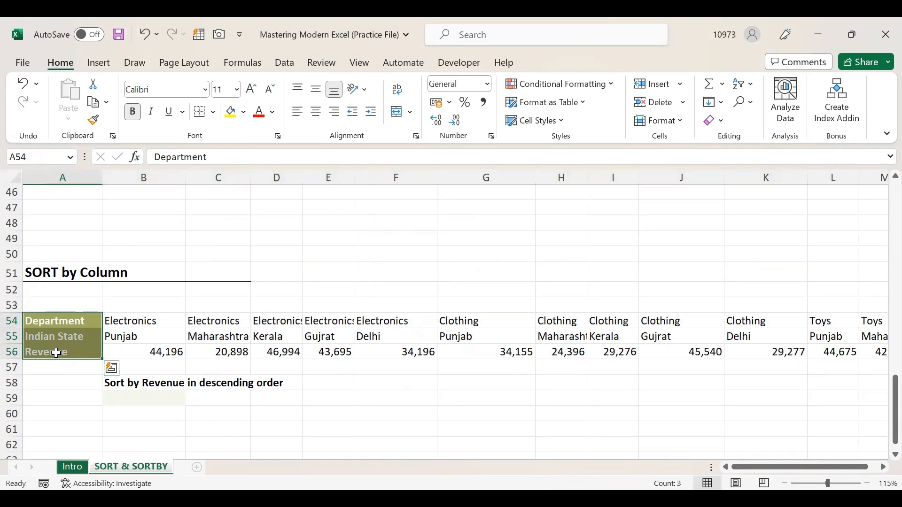
Review the vertical table's column headings again, and inspect individual records column by column in the horizontal table in rows 54 to 56
{"action": "scroll", "coordinate": [268, 293], "scroll_direction": "up", "scroll_amount": 13}
{"action": "scroll", "coordinate": [215, 266], "scroll_direction": "up", "scroll_amount": 2}
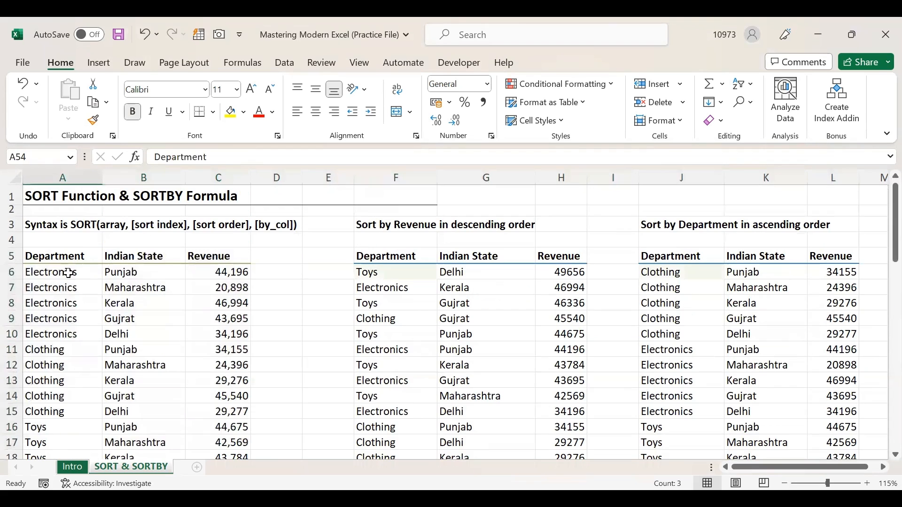
{"action": "scroll", "coordinate": [185, 384], "scroll_direction": "down", "scroll_amount": 7}
{"action": "scroll", "coordinate": [186, 385], "scroll_direction": "down", "scroll_amount": 4}
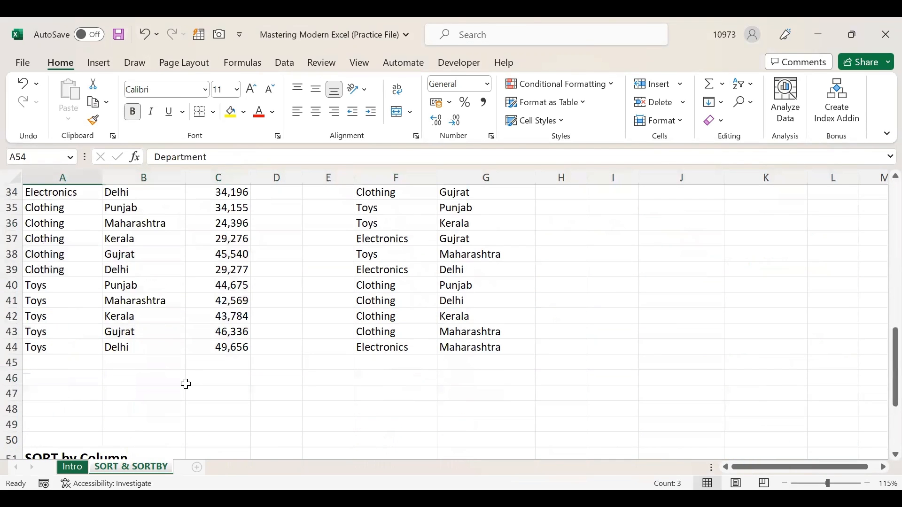
{"action": "scroll", "coordinate": [73, 282], "scroll_direction": "down", "scroll_amount": 5}
{"action": "left_click_drag", "start_coordinate": [72, 305], "coordinate": [75, 270]}
{"action": "left_click_drag", "start_coordinate": [132, 274], "coordinate": [159, 337]}
{"action": "left_click_drag", "start_coordinate": [245, 273], "coordinate": [280, 350]}
{"action": "left_click_drag", "start_coordinate": [405, 274], "coordinate": [427, 337]}
{"action": "left_click", "coordinate": [294, 411]}
Start a SORT formula in B59 with the horizontal data range B54:M56 as its array
{"action": "left_click", "coordinate": [139, 351]}
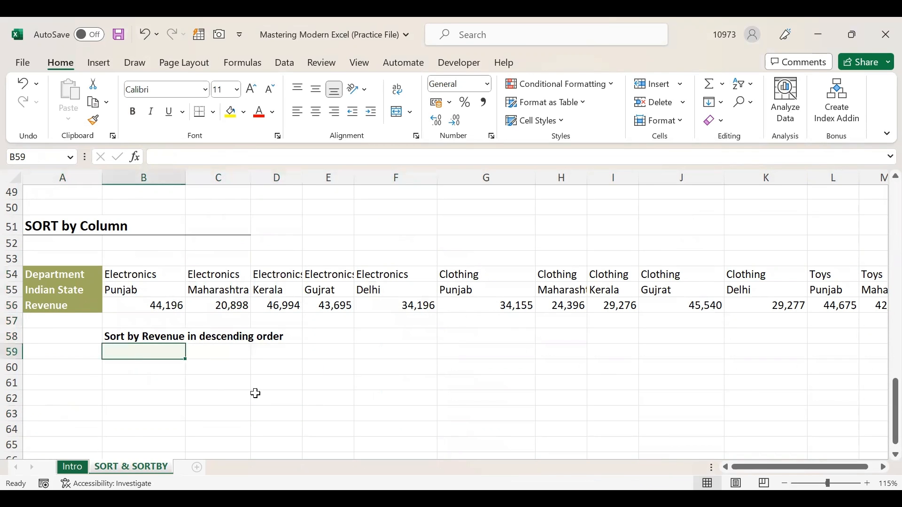
{"action": "type", "text": "=S"}
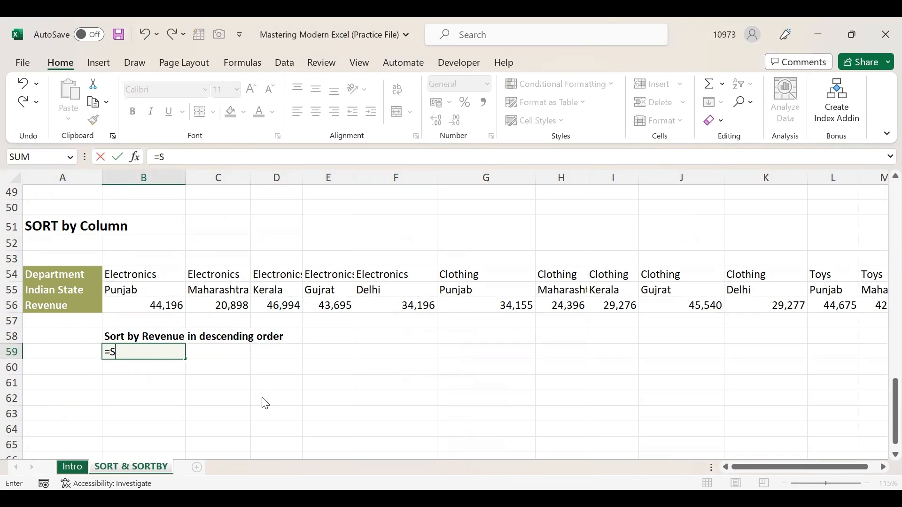
{"action": "type", "text": "ORT"}
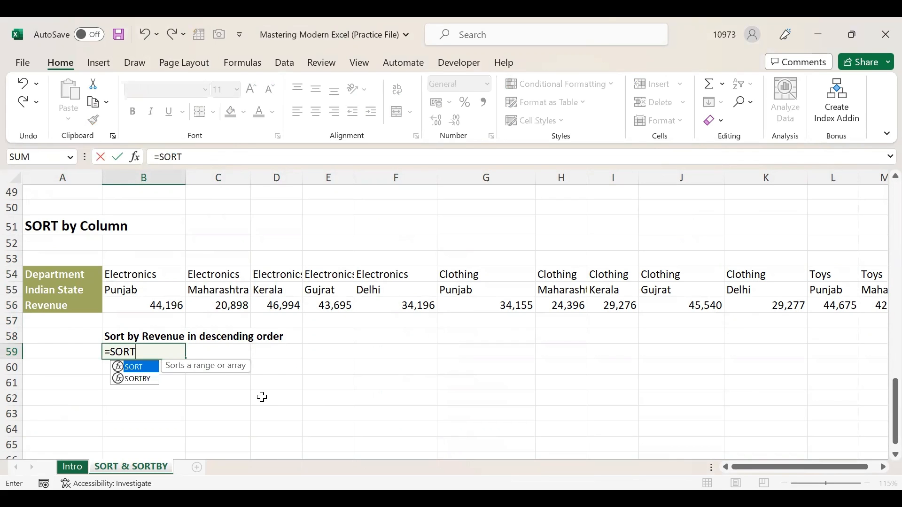
{"action": "type", "text": "("}
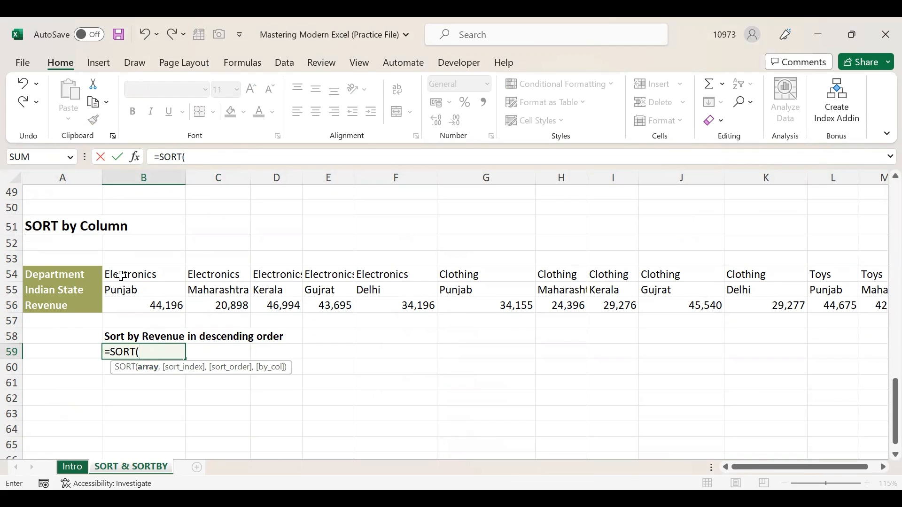
{"action": "left_click_drag", "start_coordinate": [121, 276], "coordinate": [138, 293]}
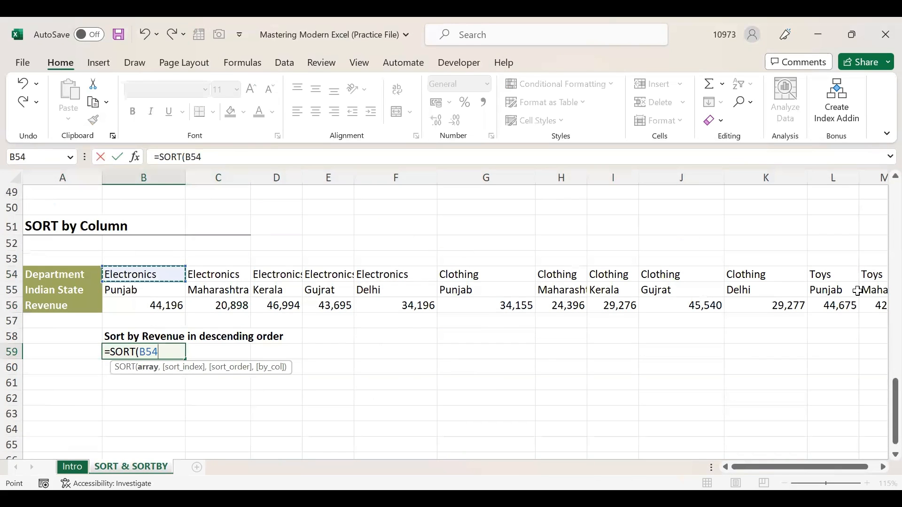
{"action": "left_click", "coordinate": [872, 290]}
{"action": "left_click", "coordinate": [731, 467]}
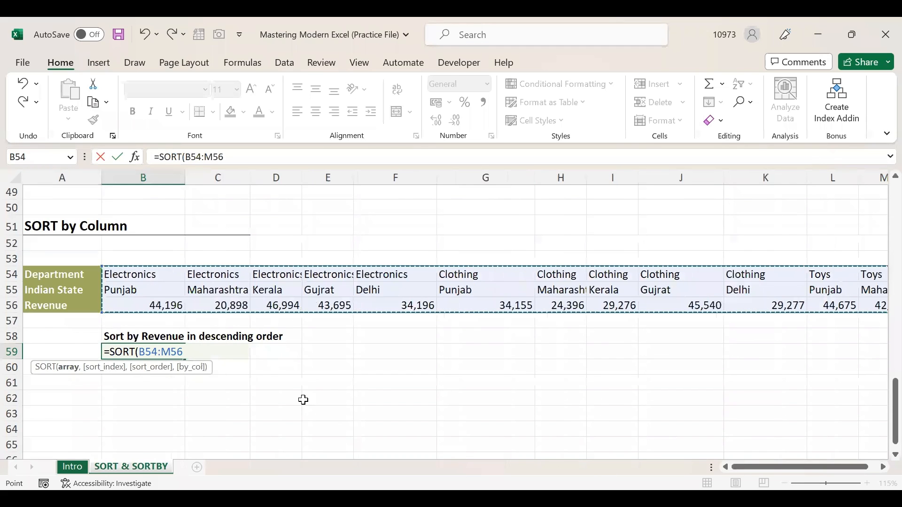
Complete the B59 formula with sort index 3, descending order (-1) and TRUE for sorting by column, giving =SORT(B54:M56,3,-1,TRUE)
{"action": "type", "text": ",3"}
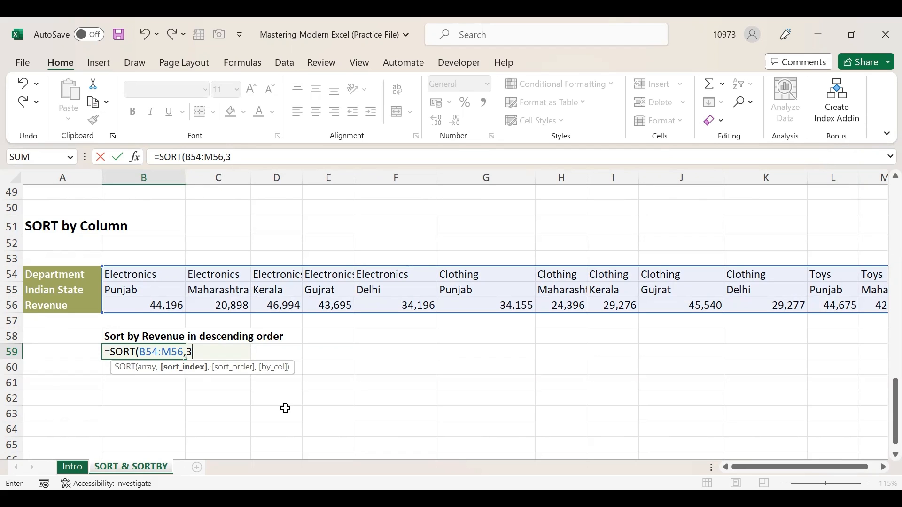
{"action": "type", "text": ","}
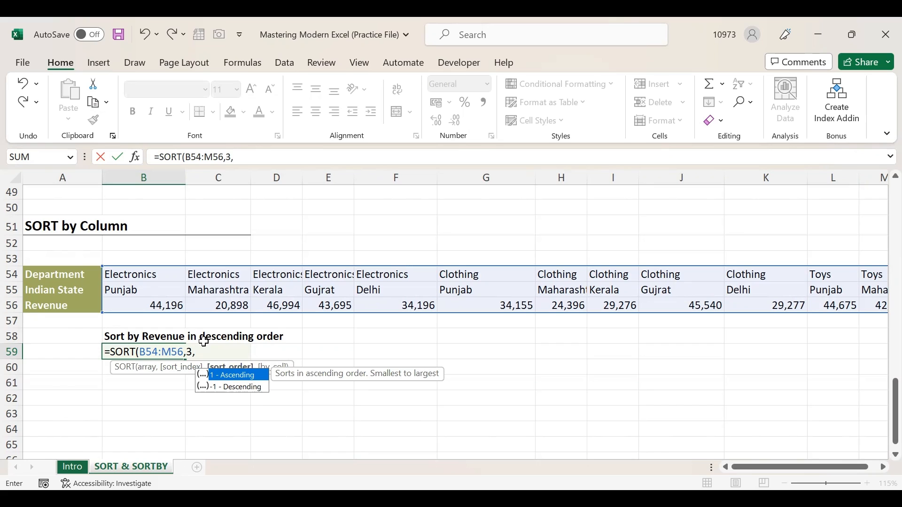
{"action": "left_click", "coordinate": [235, 387]}
{"action": "double_click", "coordinate": [236, 388]}
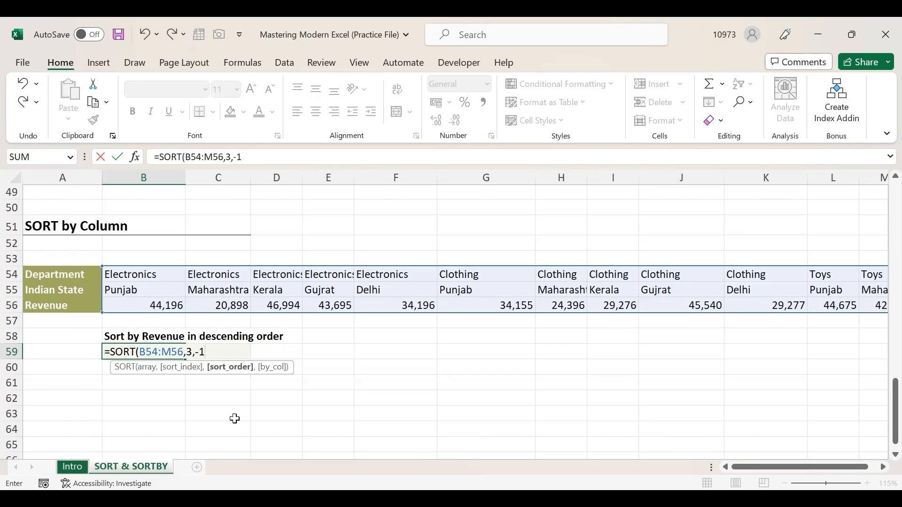
{"action": "type", "text": ","}
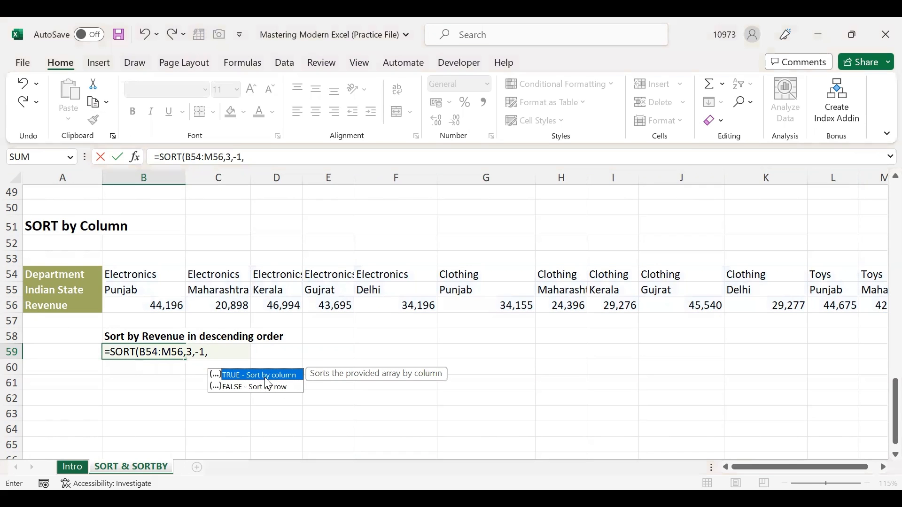
{"action": "double_click", "coordinate": [265, 377]}
{"action": "type", "text": ")"}
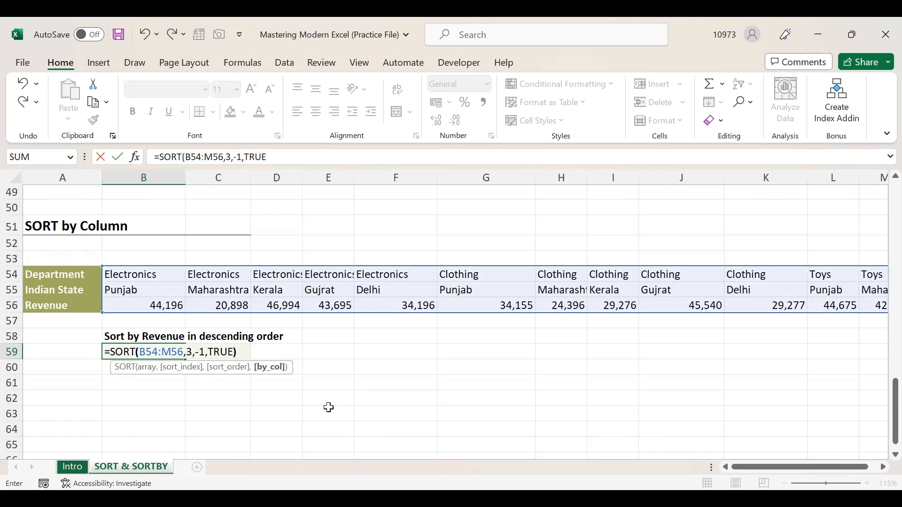
{"action": "key", "text": "Return"}
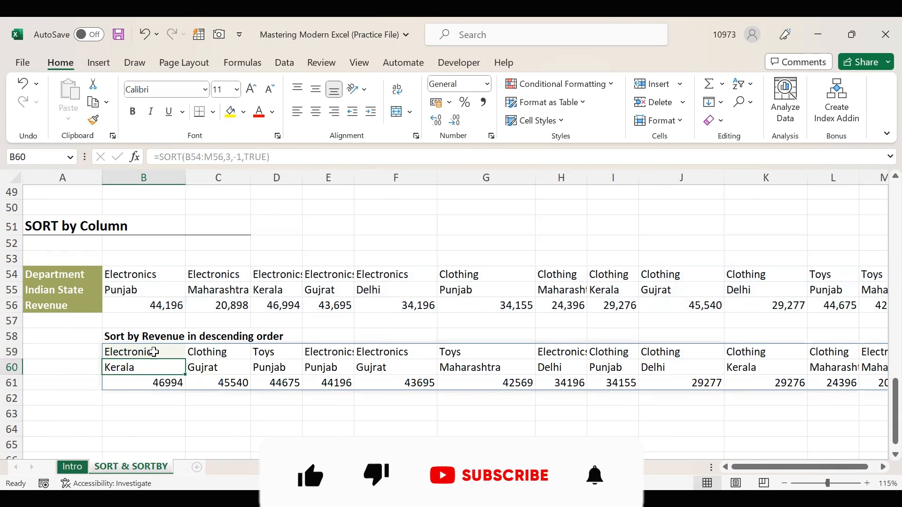
Check the sorted revenue row B61:M61 against the task description in B58
{"action": "left_click", "coordinate": [154, 349]}
{"action": "left_click", "coordinate": [155, 336]}
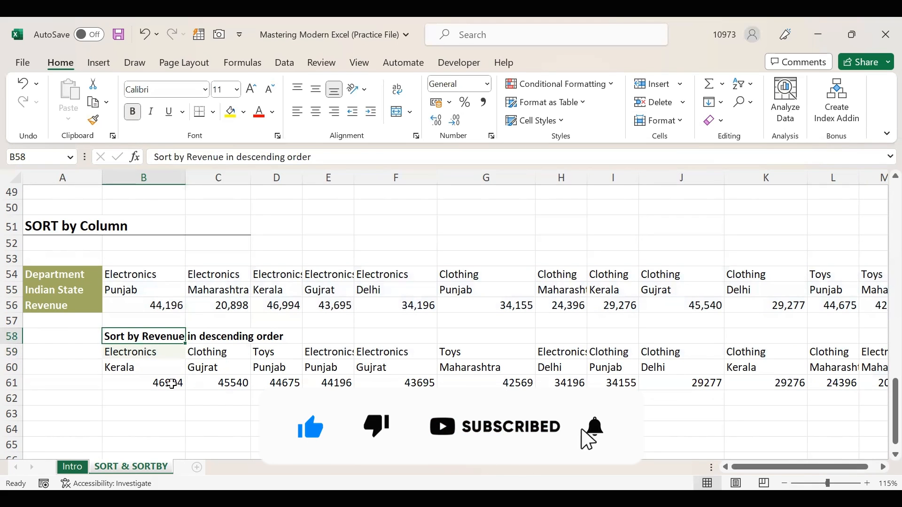
{"action": "left_click_drag", "start_coordinate": [154, 382], "coordinate": [807, 385]}
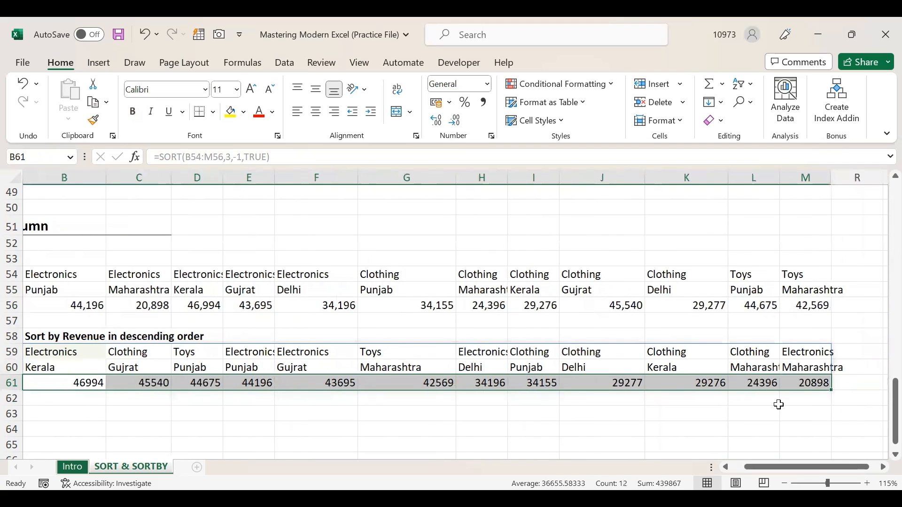
{"action": "key", "text": "Left"}
{"action": "key", "text": "Right"}
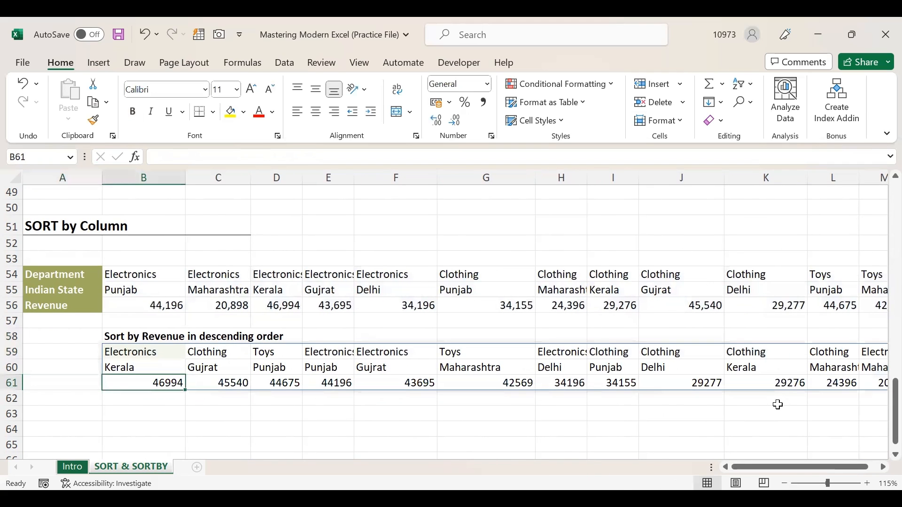
{"action": "left_click", "coordinate": [178, 427]}
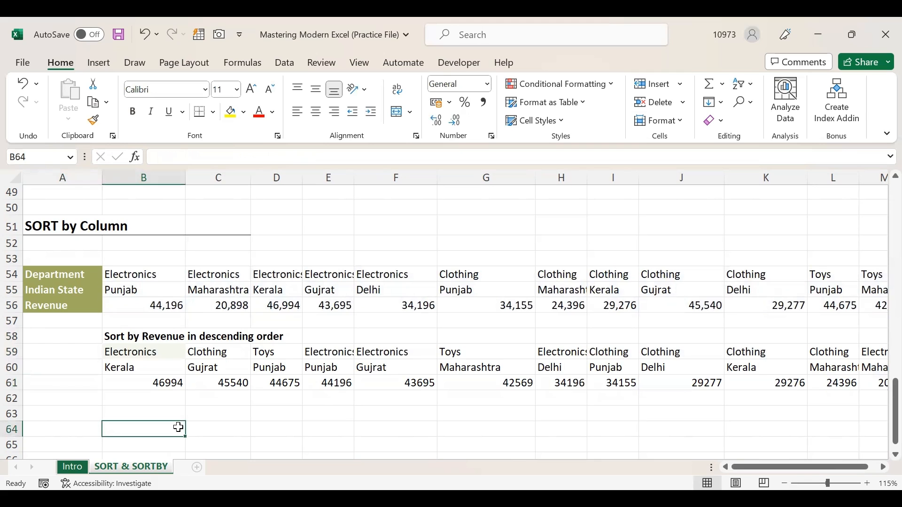
Review the SORT, SORTBY and SORT by Column sections of the sheet, ending at the sorted table's header in F5
{"action": "scroll", "coordinate": [125, 287], "scroll_direction": "up", "scroll_amount": 16}
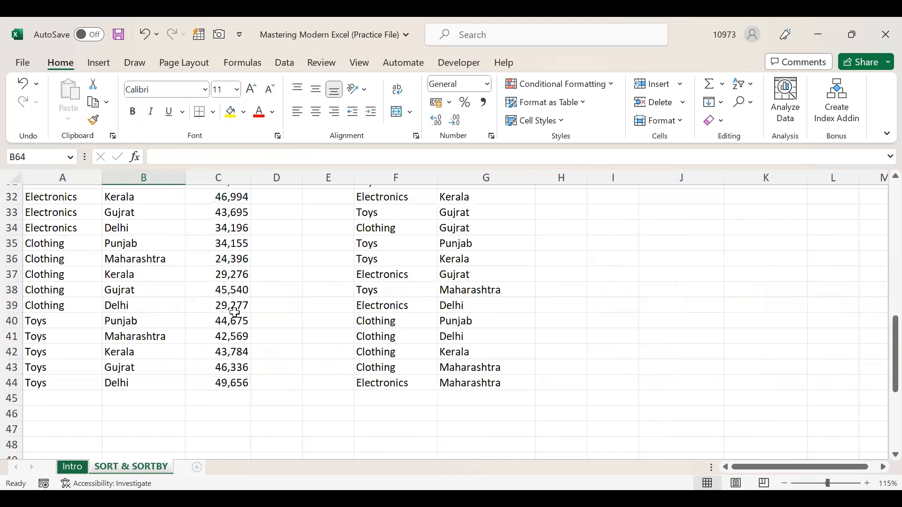
{"action": "left_click", "coordinate": [280, 299]}
{"action": "left_click", "coordinate": [191, 299]}
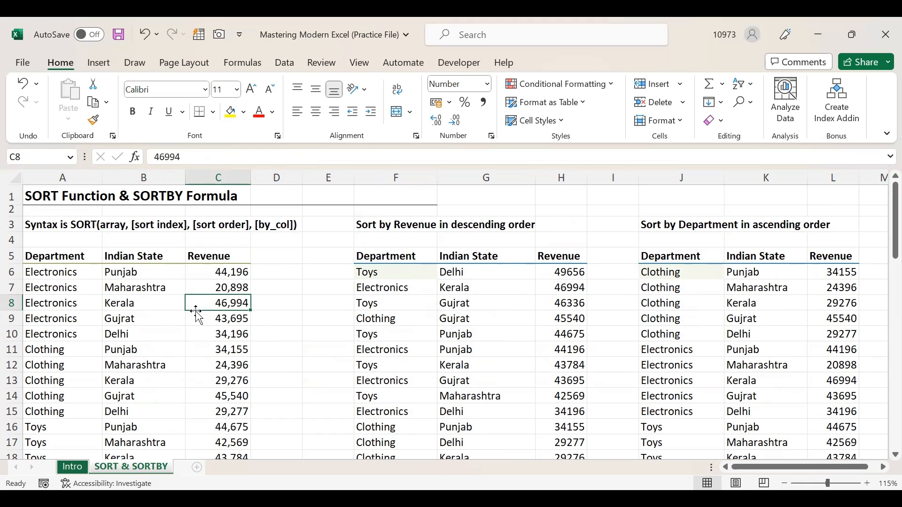
{"action": "scroll", "coordinate": [196, 311], "scroll_direction": "down", "scroll_amount": 5}
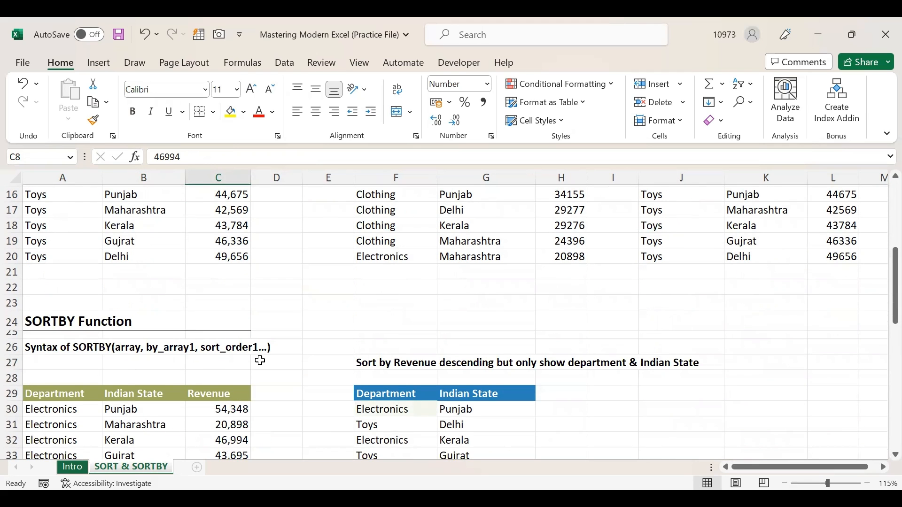
{"action": "scroll", "coordinate": [278, 362], "scroll_direction": "down", "scroll_amount": 3}
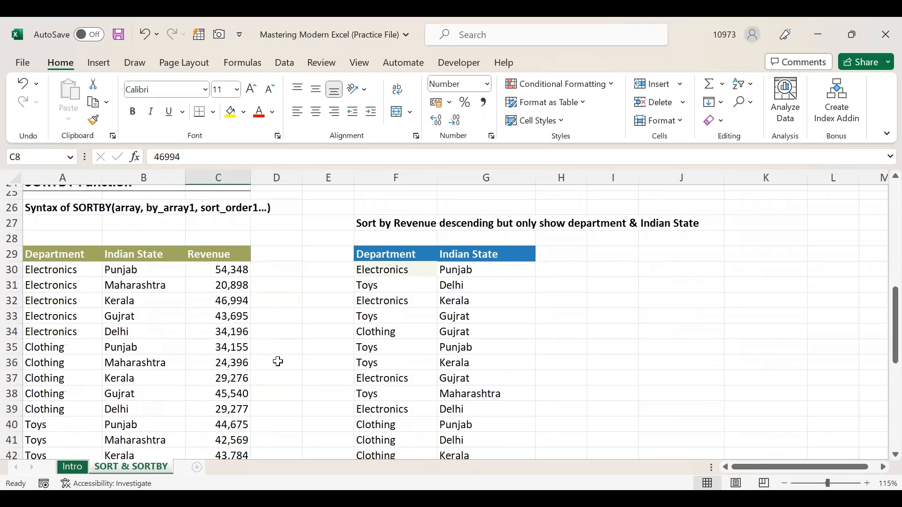
{"action": "scroll", "coordinate": [279, 361], "scroll_direction": "down", "scroll_amount": 7}
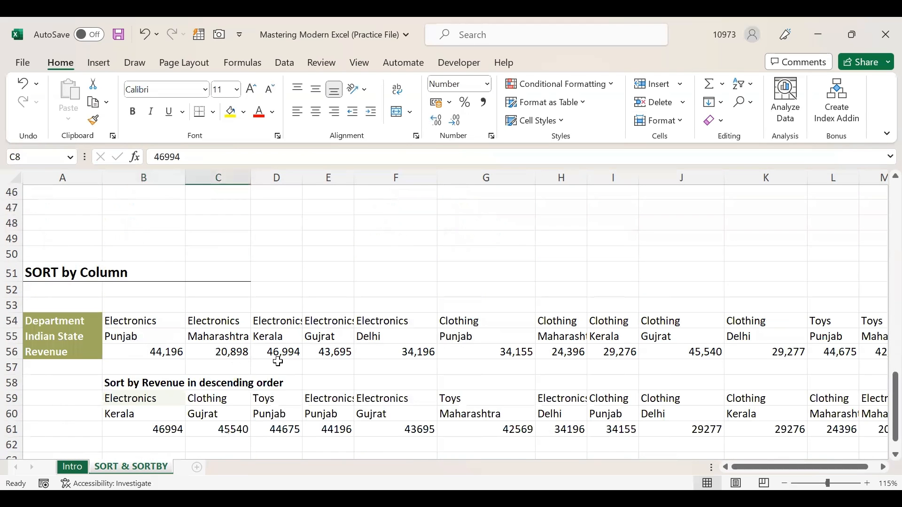
{"action": "scroll", "coordinate": [279, 362], "scroll_direction": "up", "scroll_amount": 15}
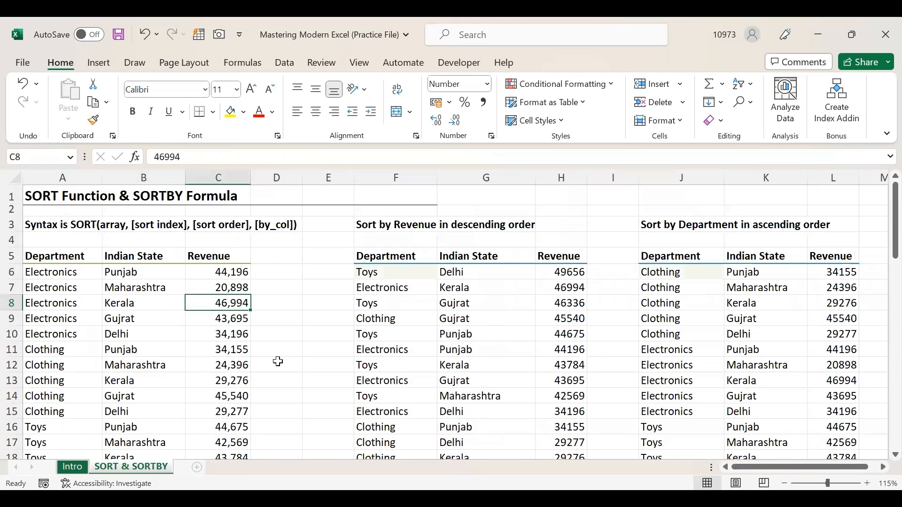
{"action": "left_click", "coordinate": [357, 256]}
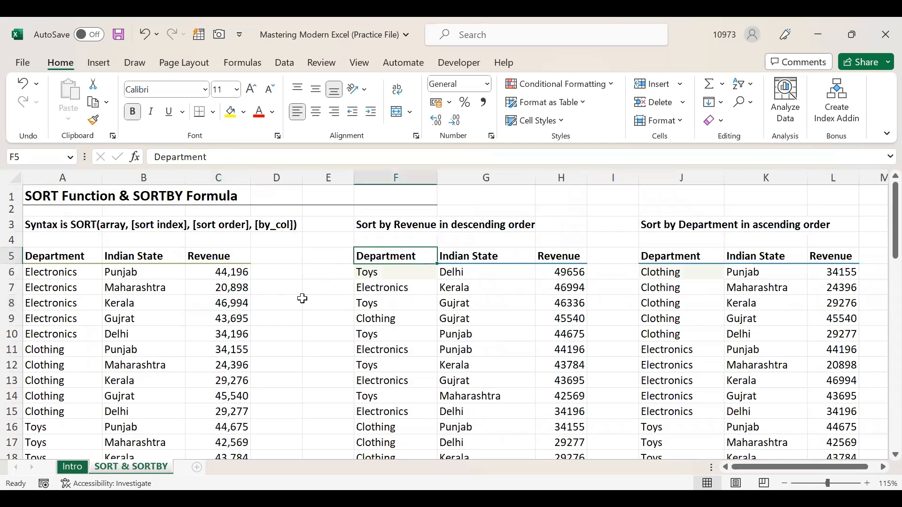